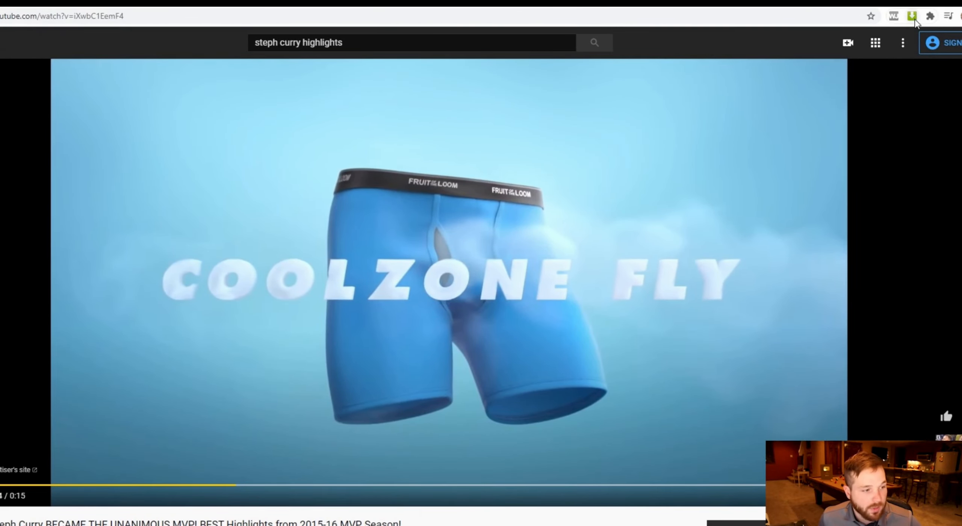
# Download the Steph Curry highlights video from YouTube through the Downverse site in 1080P (HD) format.
pyautogui.click(913, 17)
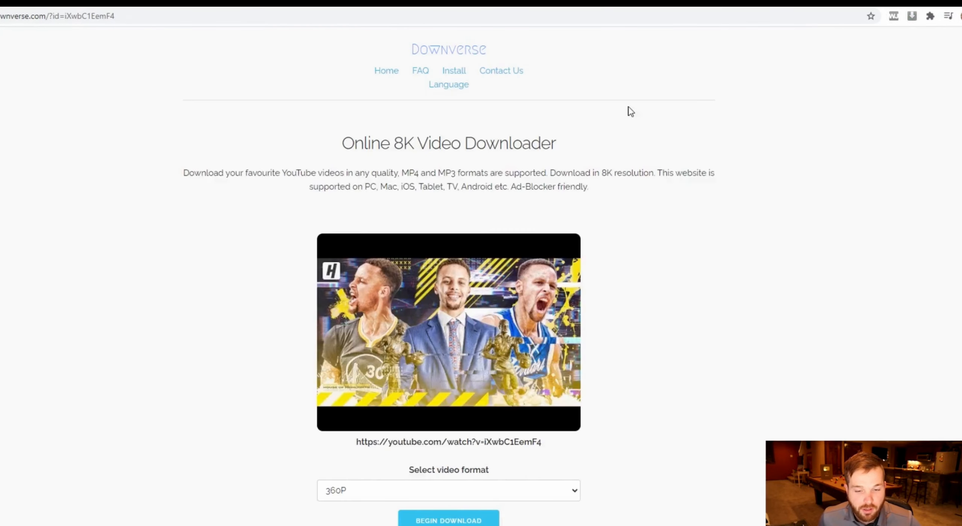
pyautogui.scroll(-3, 763, 331)
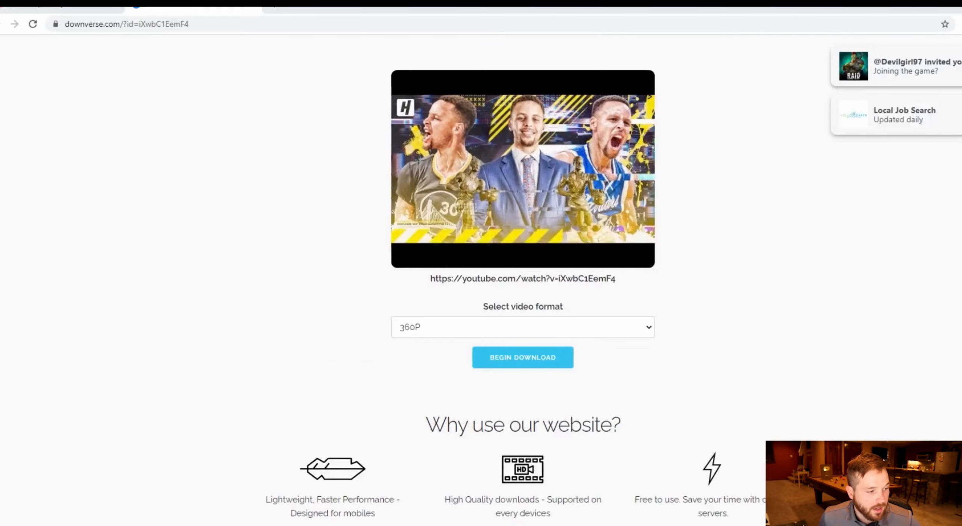
pyautogui.click(470, 315)
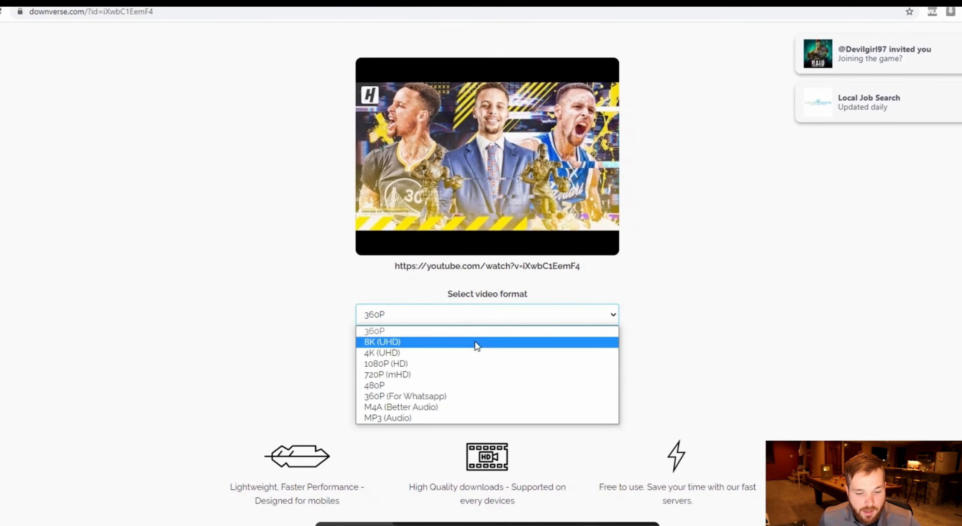
pyautogui.click(442, 367)
pyautogui.click(457, 350)
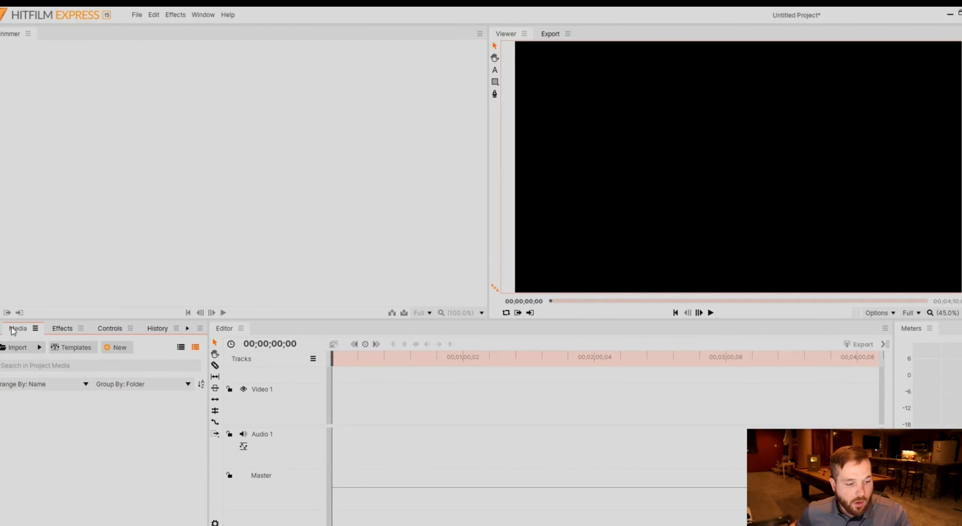
# In HitFilm Express, import the Steph Curry MVP highlights video from the Downloads folder as project media.
pyautogui.click(39, 347)
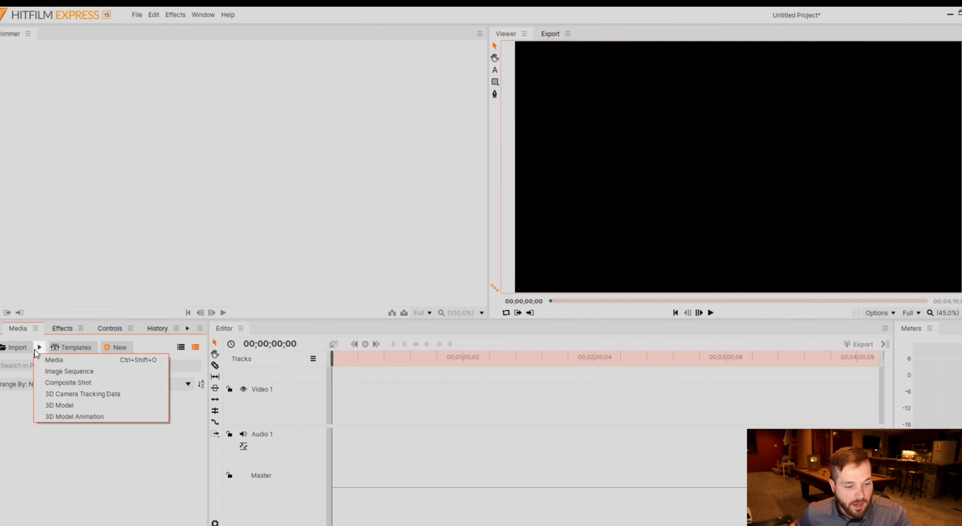
pyautogui.click(51, 360)
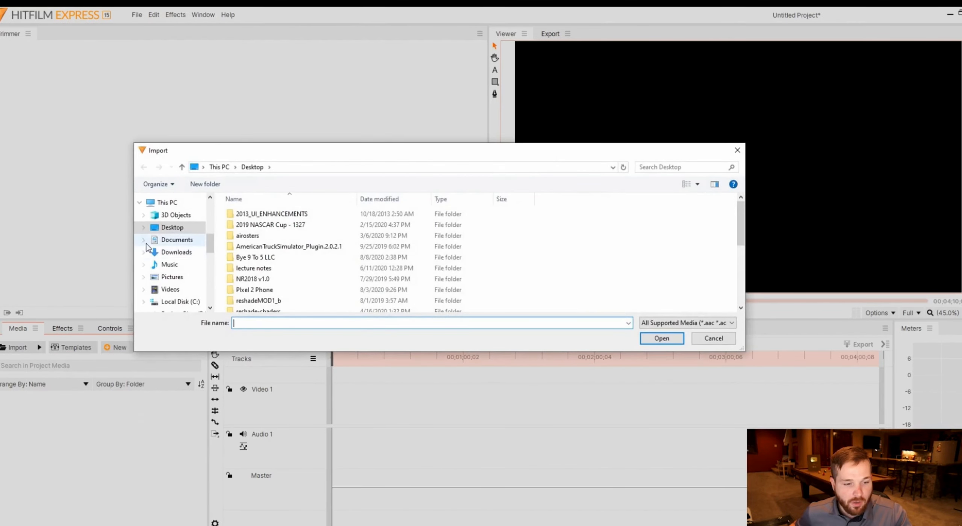
pyautogui.click(175, 251)
pyautogui.click(263, 224)
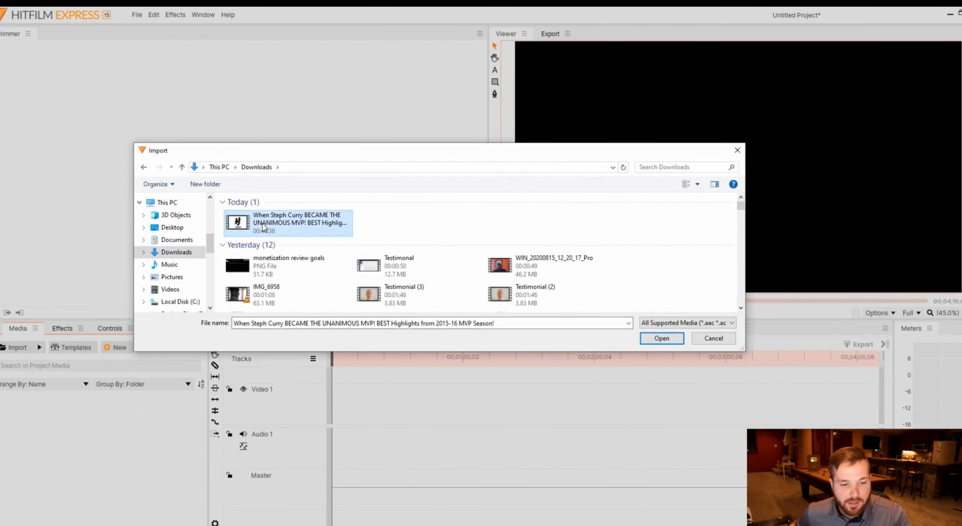
pyautogui.click(669, 338)
# Place the imported video at the start of the Video 1 track and enlarge it to fill the frame.
pyautogui.press('space')
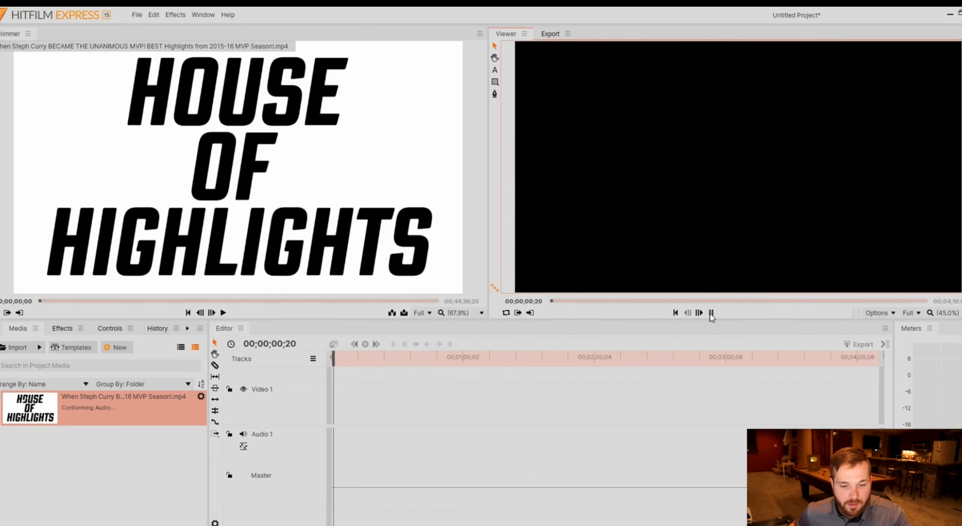
pyautogui.moveTo(353, 358); pyautogui.dragTo(479, 360)
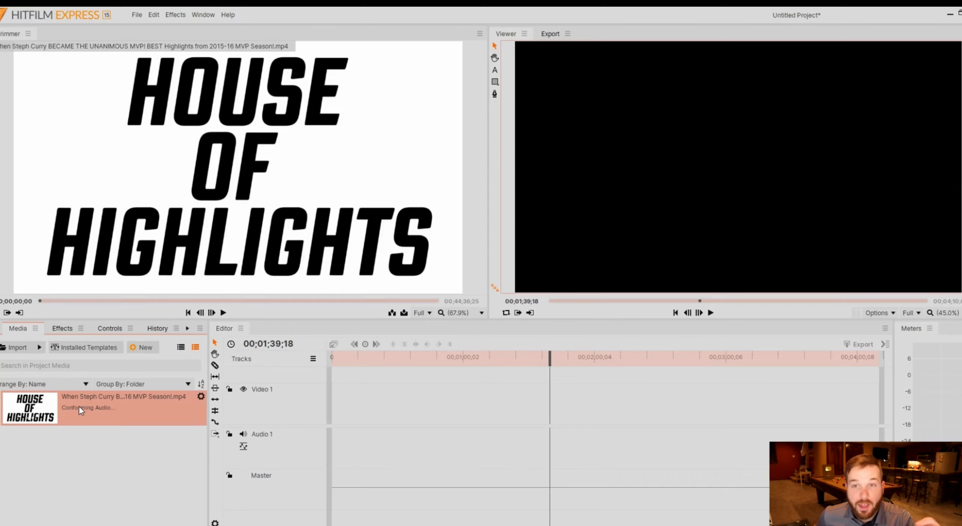
pyautogui.moveTo(274, 405); pyautogui.dragTo(332, 399)
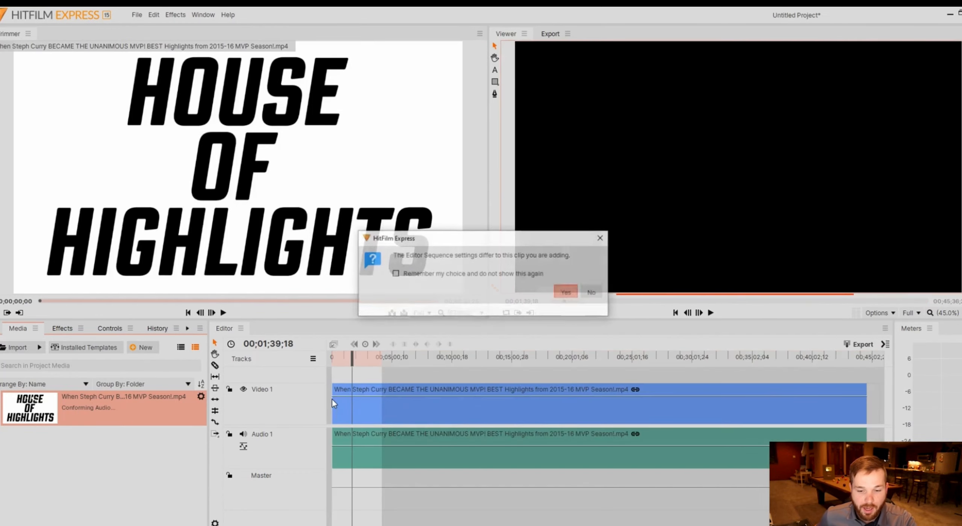
pyautogui.click(565, 299)
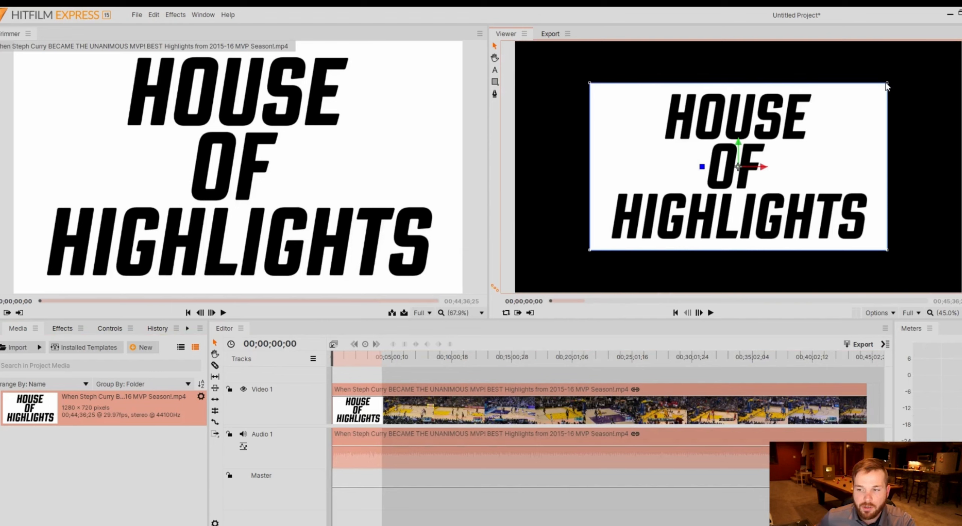
pyautogui.moveTo(887, 86); pyautogui.dragTo(960, 42)
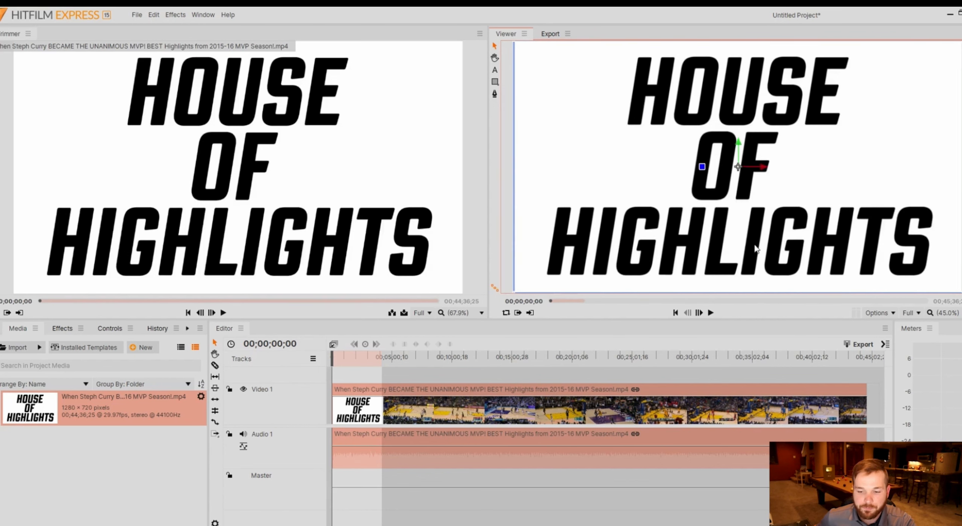
# Play a few seconds of the footage from 00;06;01;15 and nudge the clip slightly within the frame.
pyautogui.click(709, 312)
pyautogui.click(405, 358)
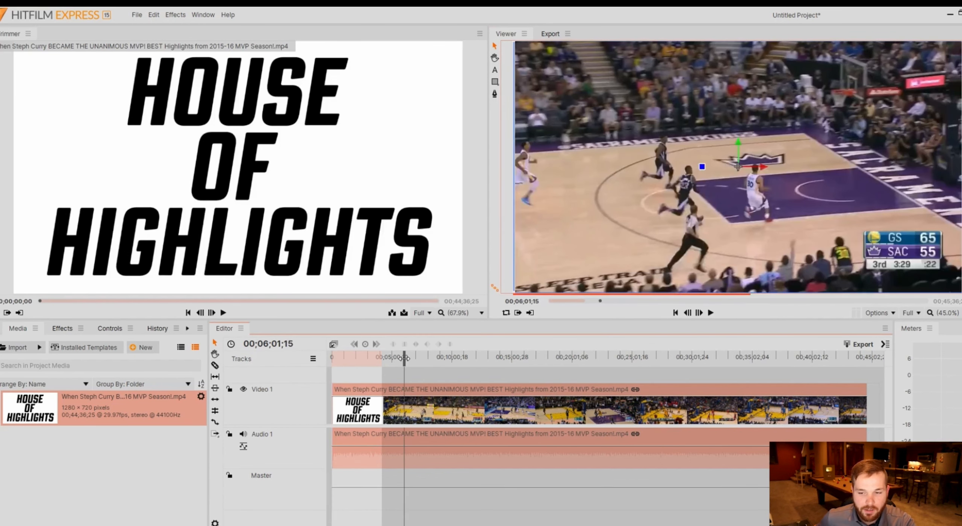
pyautogui.click(711, 314)
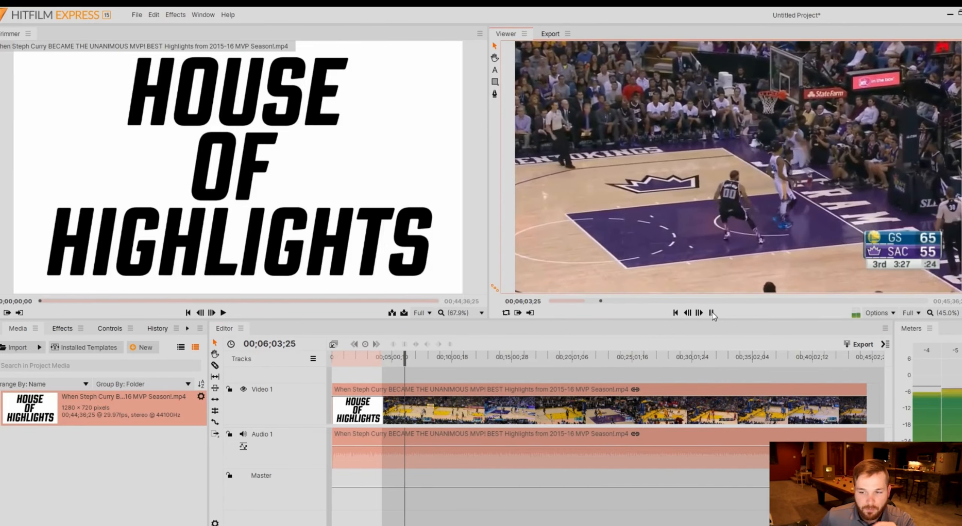
pyautogui.click(712, 312)
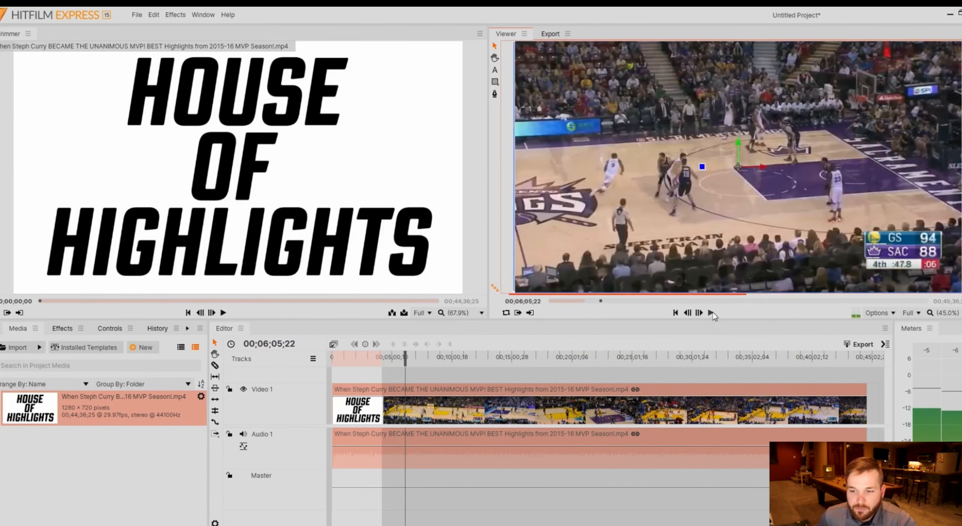
pyautogui.moveTo(702, 166); pyautogui.dragTo(797, 163)
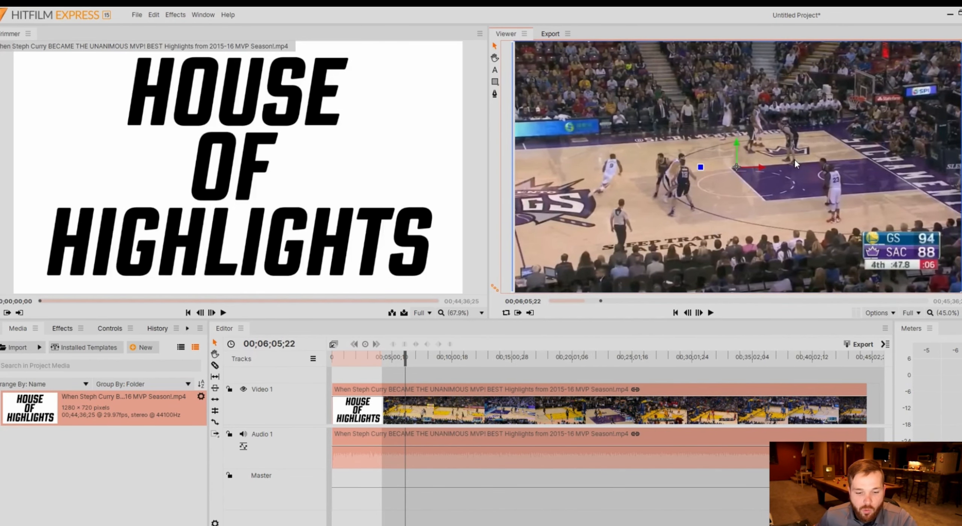
# Scrub through the footage to 00;07;18;29 and examine the timeline around it at frame-level detail.
pyautogui.click(443, 353)
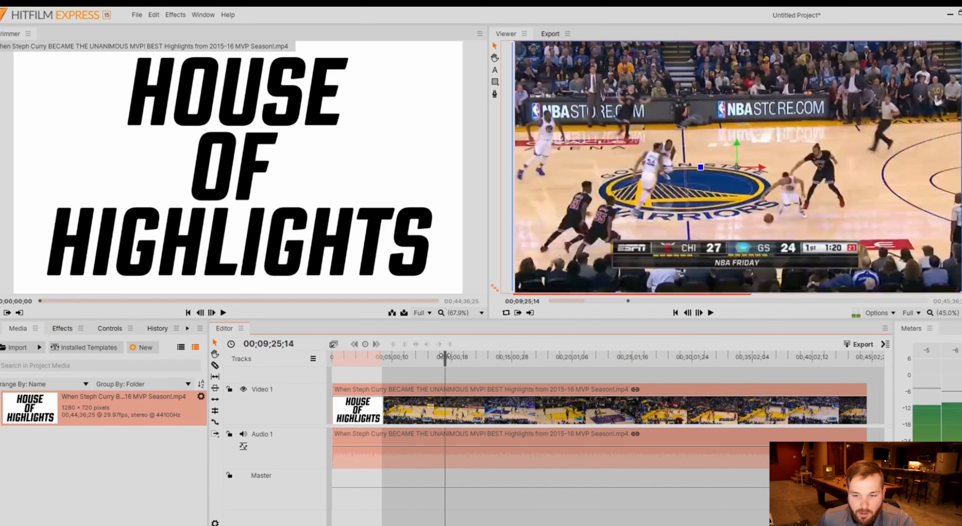
pyautogui.click(494, 357)
pyautogui.click(429, 375)
pyautogui.click(419, 362)
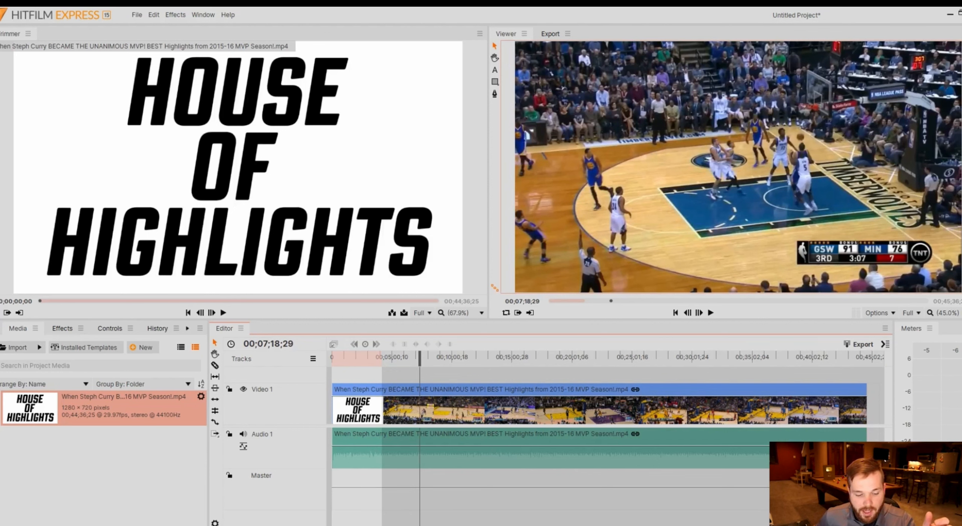
pyautogui.press('=')
pyautogui.press('=')
pyautogui.press('=')
pyautogui.press('=')
pyautogui.press('=')
pyautogui.press('=')
pyautogui.press('=')
pyautogui.press('=')
pyautogui.press('=')
pyautogui.press('=')
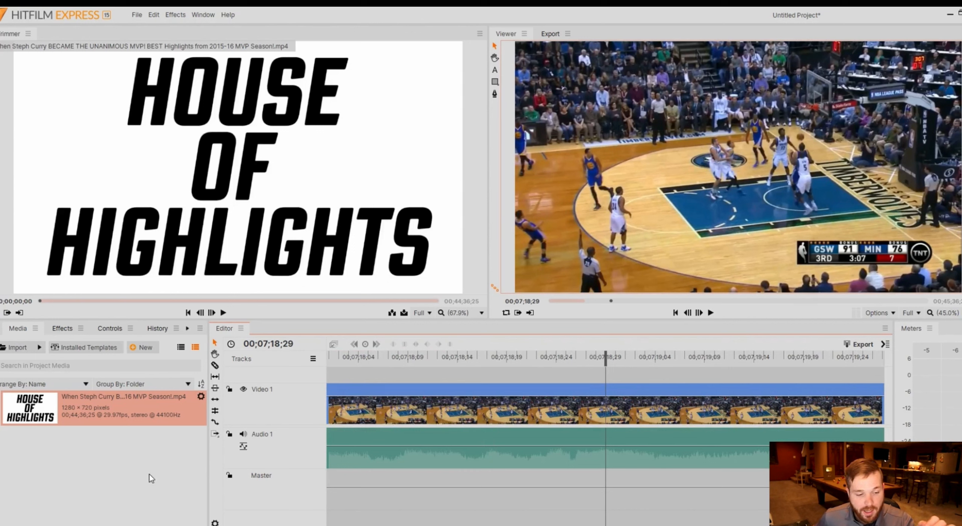
pyautogui.click(96, 446)
pyautogui.click(35, 351)
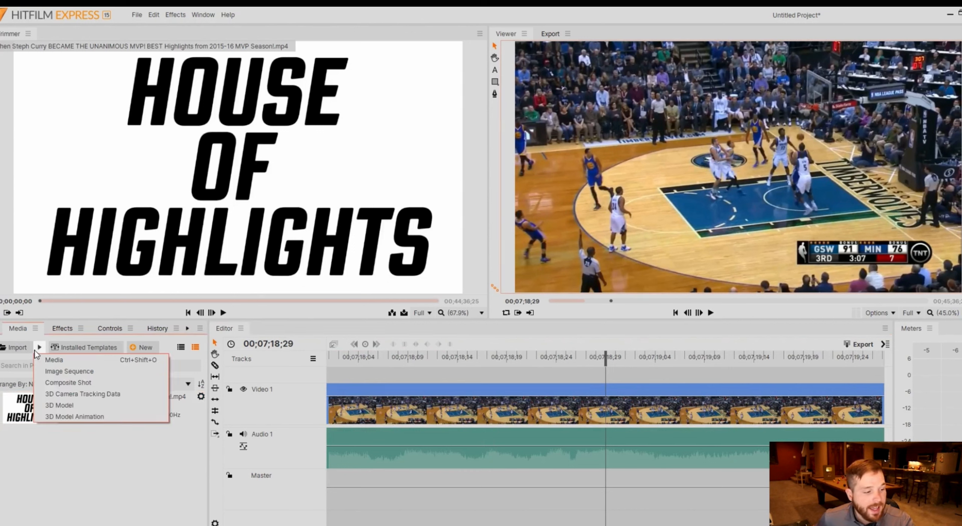
pyautogui.click(35, 353)
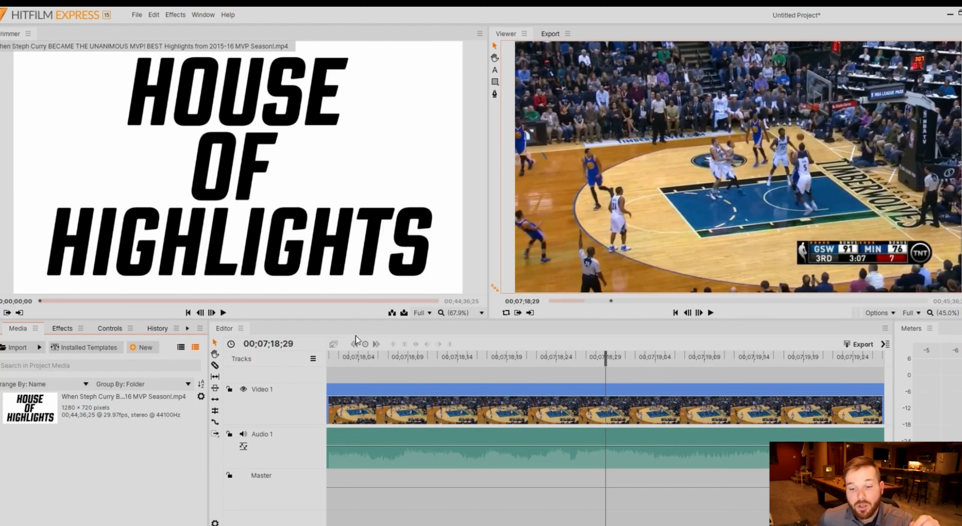
# Slice the clip at 00;07;14;01 and again at 00;07;33;20 to isolate a short unwanted section.
pyautogui.moveTo(609, 357); pyautogui.dragTo(757, 473)
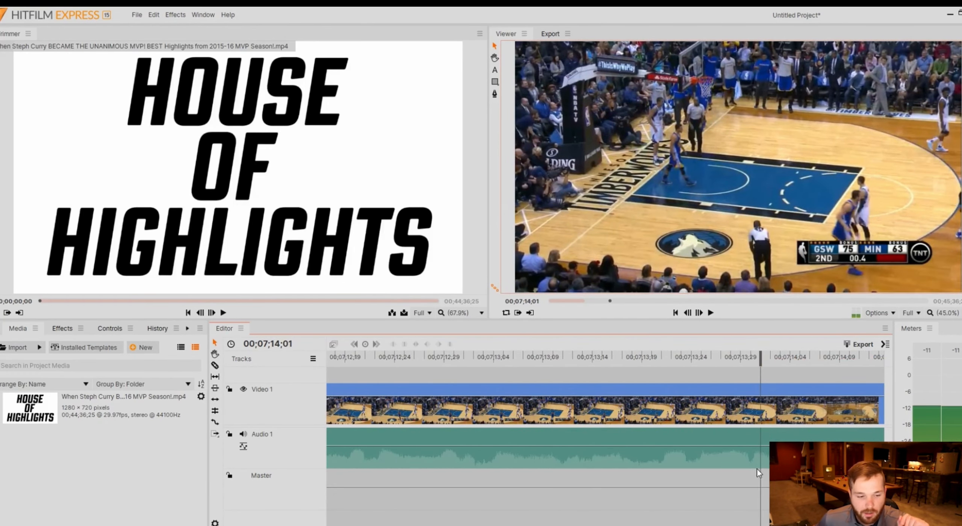
pyautogui.click(214, 365)
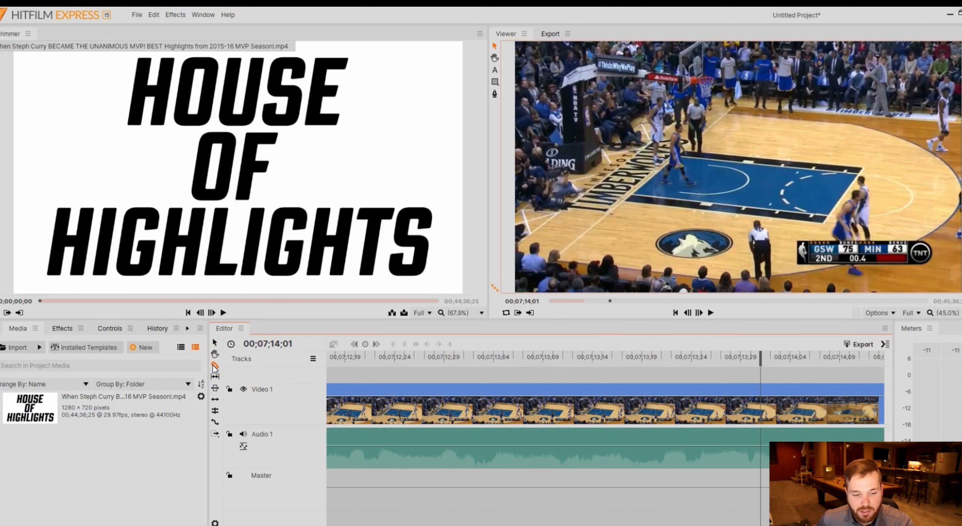
pyautogui.click(762, 401)
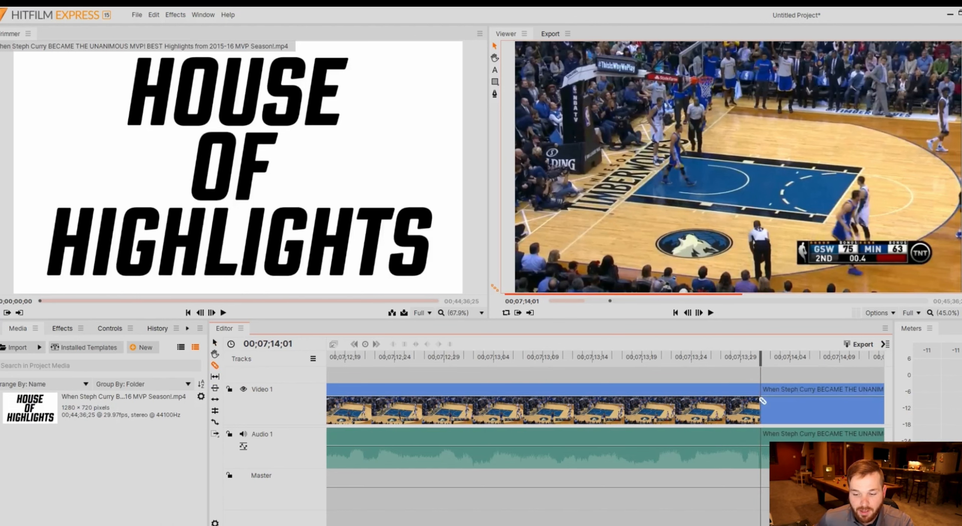
pyautogui.moveTo(763, 360); pyautogui.dragTo(642, 386)
pyautogui.click(640, 392)
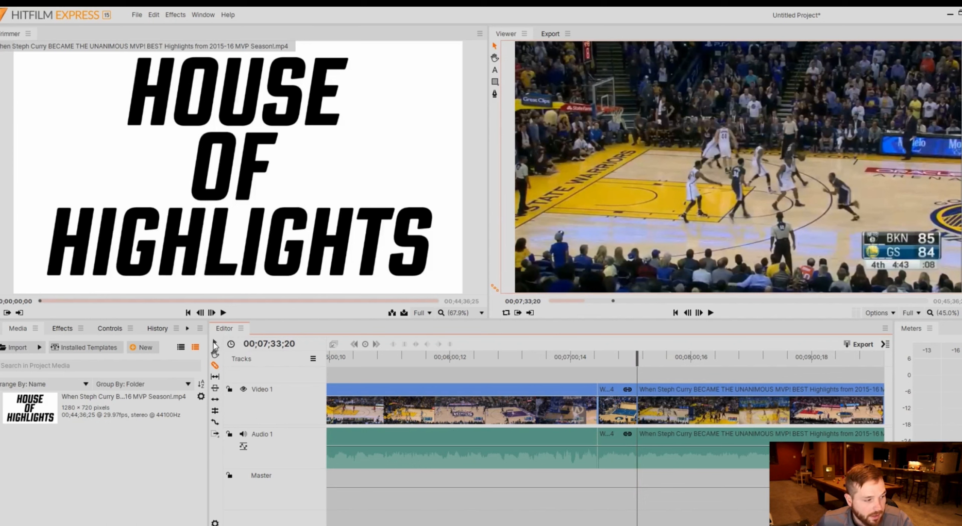
# Cut the short section between the two slices out of the video and audio tracks.
pyautogui.click(612, 394)
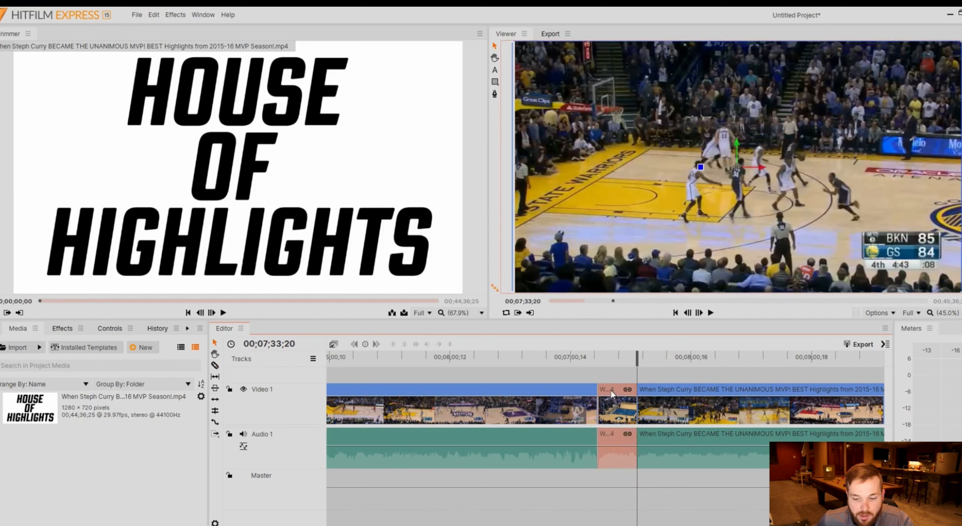
pyautogui.rightClick(611, 392)
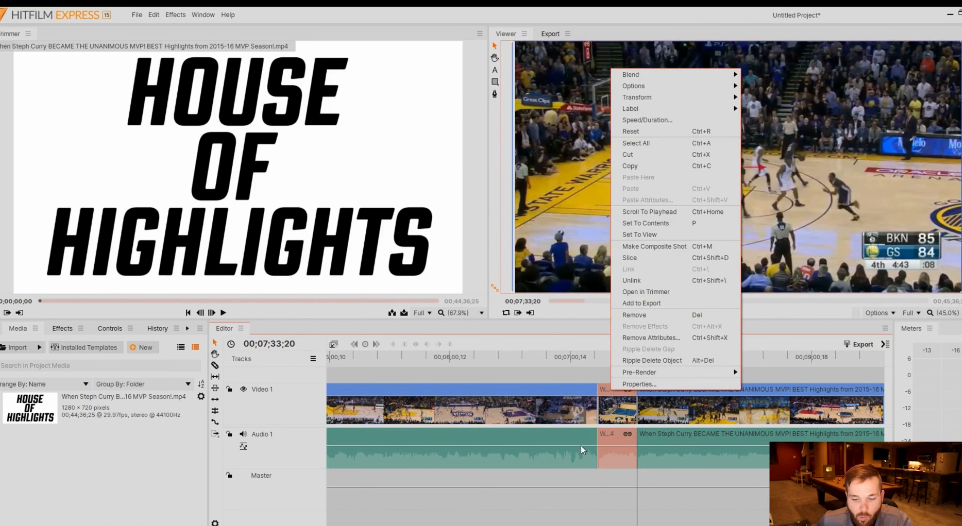
pyautogui.click(611, 408)
pyautogui.rightClick(611, 410)
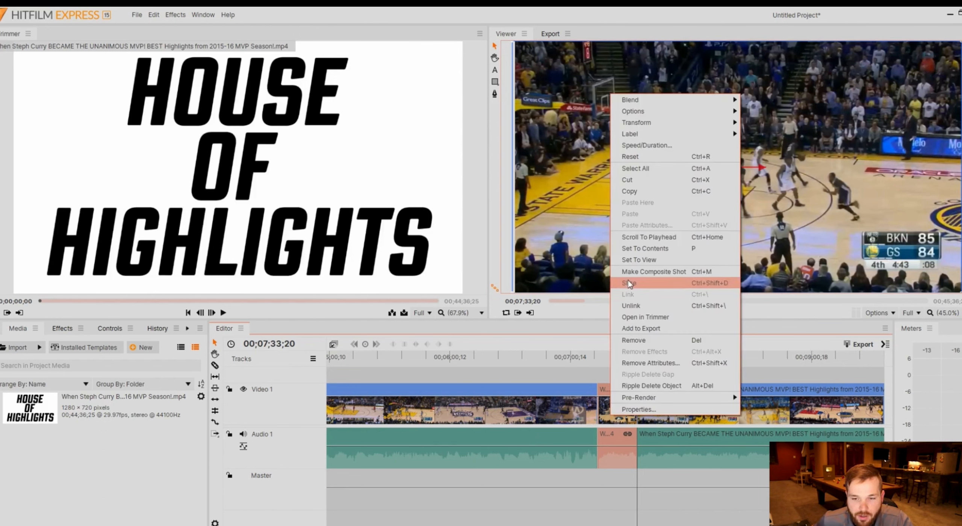
pyautogui.click(647, 180)
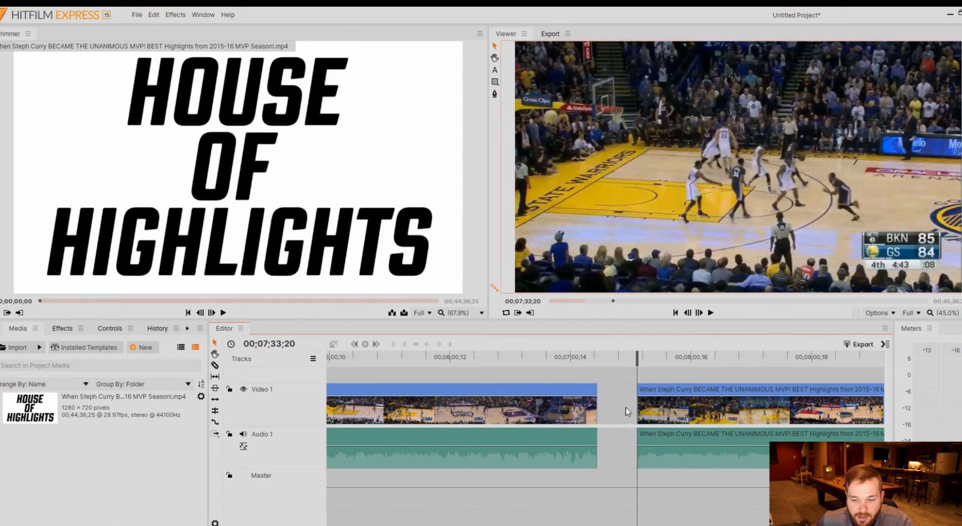
# Close the gap by moving the following clip up against the end of the earlier one.
pyautogui.moveTo(634, 358); pyautogui.dragTo(582, 358)
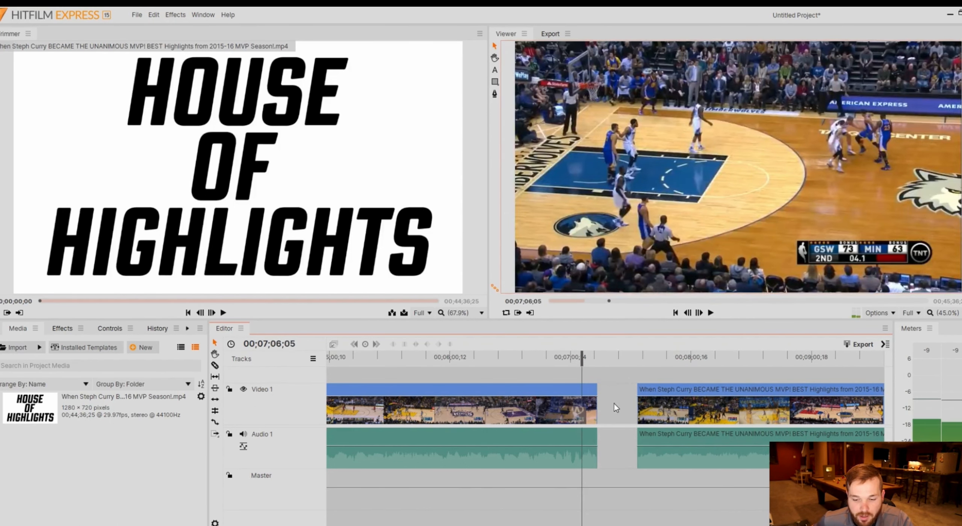
pyautogui.rightClick(617, 402)
pyautogui.click(621, 422)
pyautogui.moveTo(653, 394); pyautogui.dragTo(617, 395)
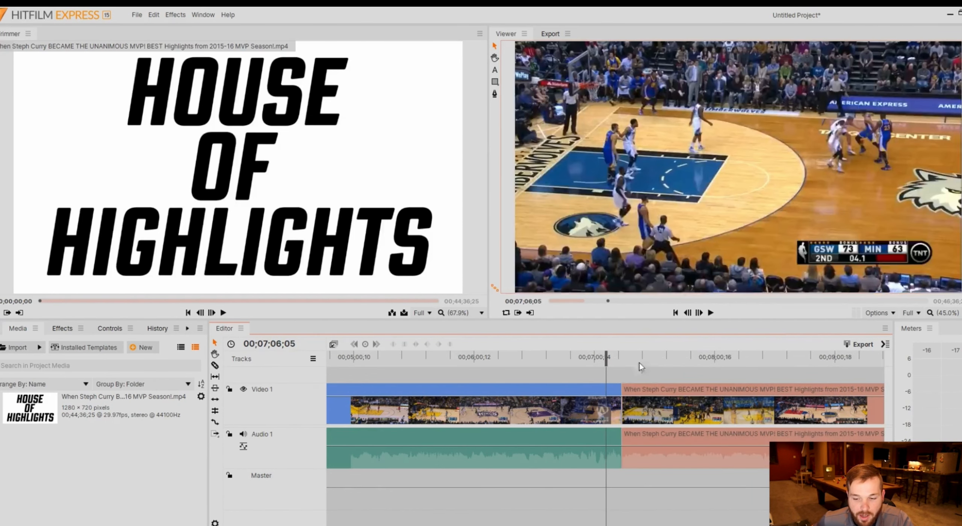
# Play back the edit from 00;07;06;05 and again from 00;07;13;22 to check the transition across the join.
pyautogui.click(711, 313)
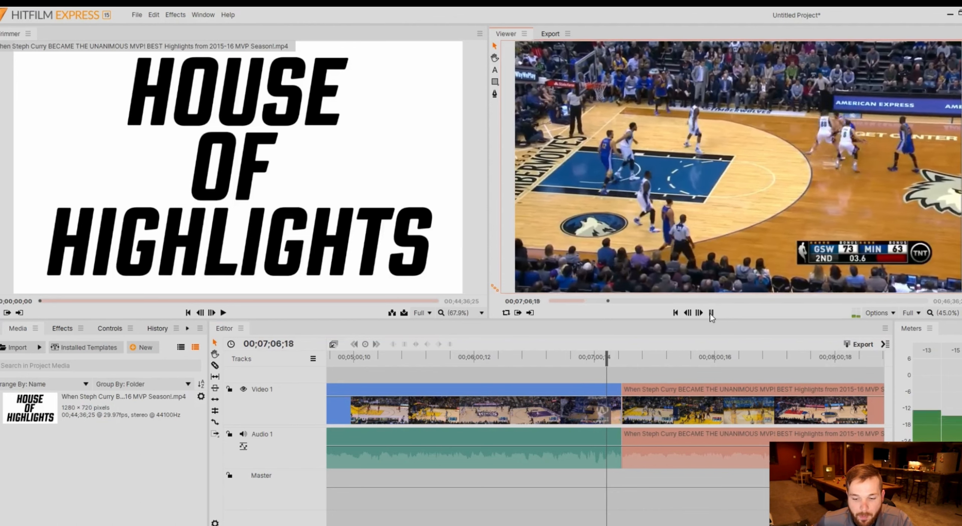
pyautogui.moveTo(610, 360); pyautogui.dragTo(621, 359)
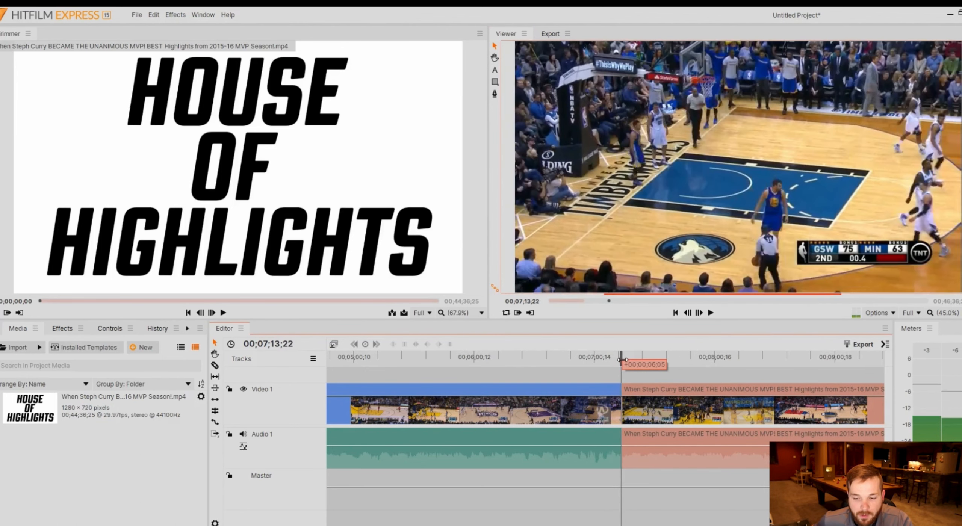
pyautogui.click(711, 312)
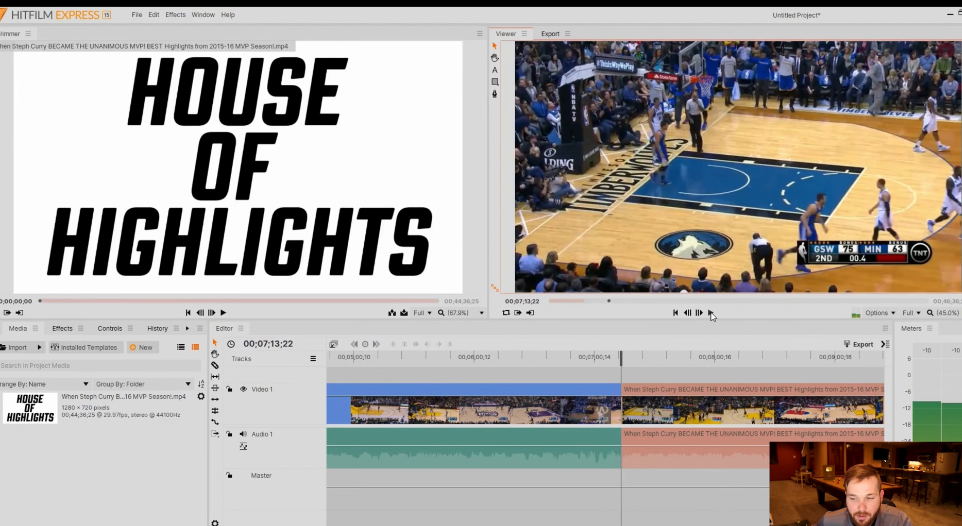
pyautogui.click(709, 314)
pyautogui.click(710, 313)
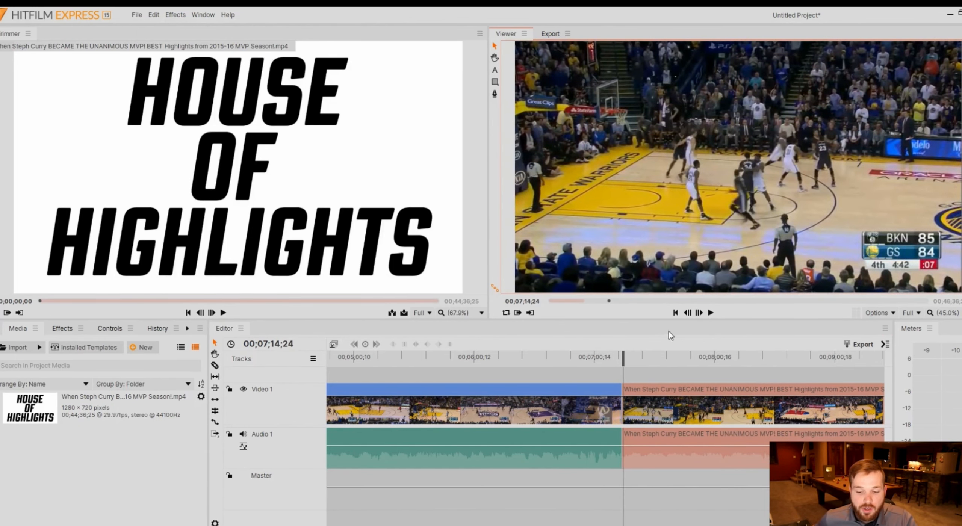
# Slice the first clip at 00;01;26;13 and cut out the section before the slice.
pyautogui.moveTo(619, 363); pyautogui.dragTo(505, 410)
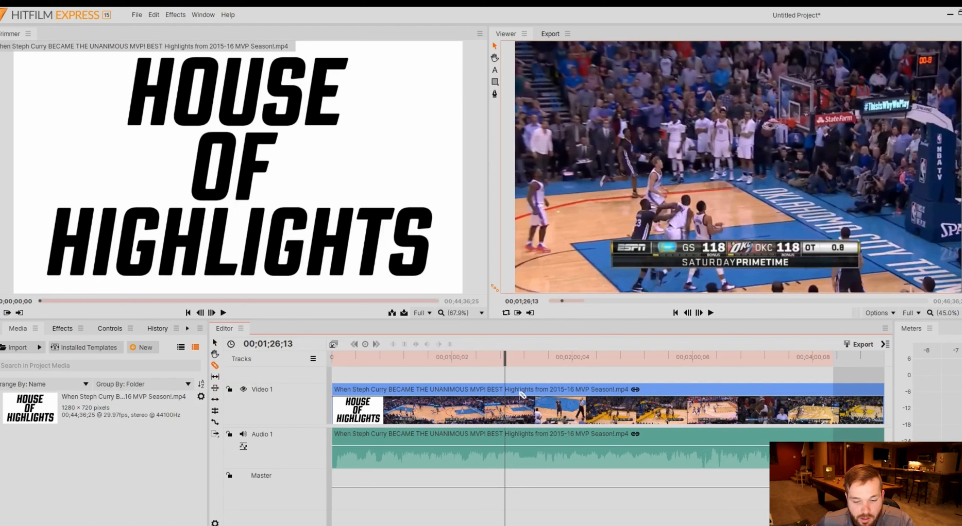
pyautogui.click(505, 395)
pyautogui.press('v')
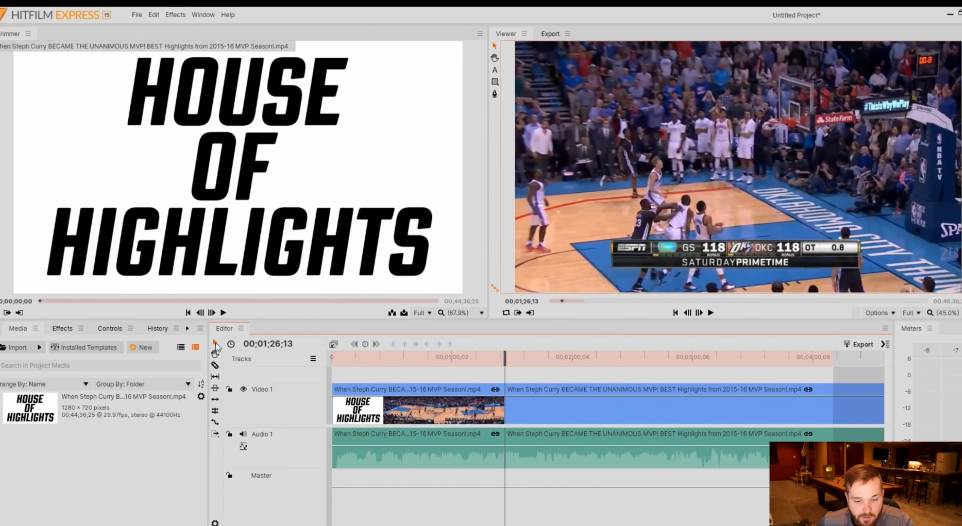
pyautogui.rightClick(413, 396)
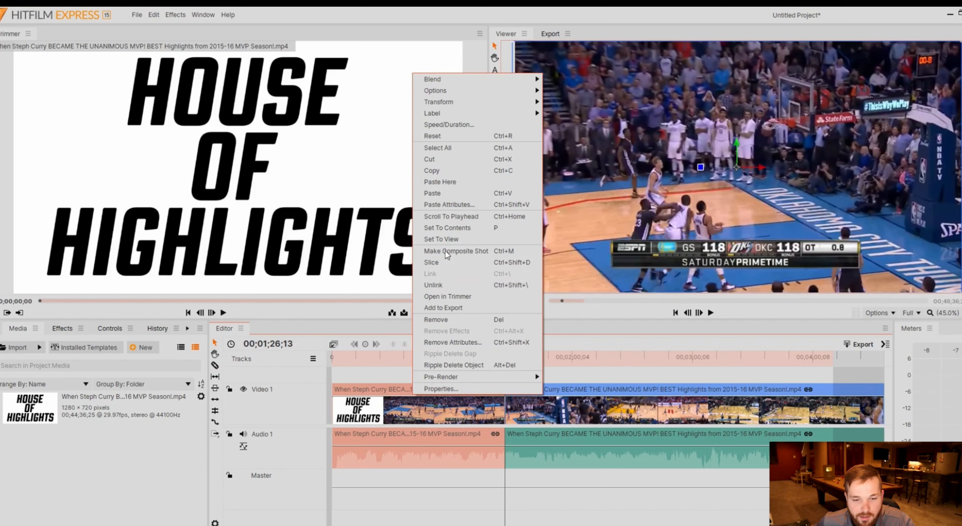
pyautogui.click(437, 159)
# Move the remaining part of the clip to the start of the timeline and place the playhead at 00;00;32;29.
pyautogui.moveTo(557, 395); pyautogui.dragTo(384, 397)
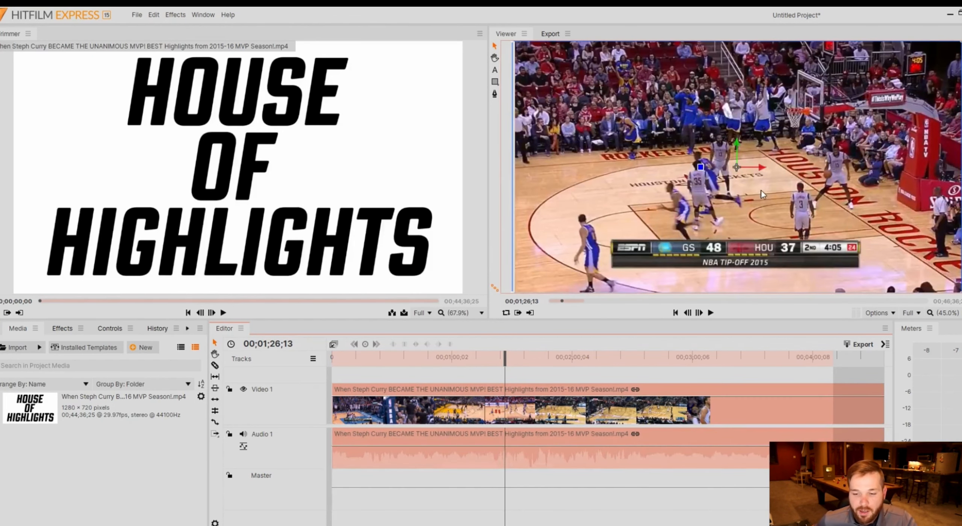
pyautogui.click(447, 359)
pyautogui.click(398, 359)
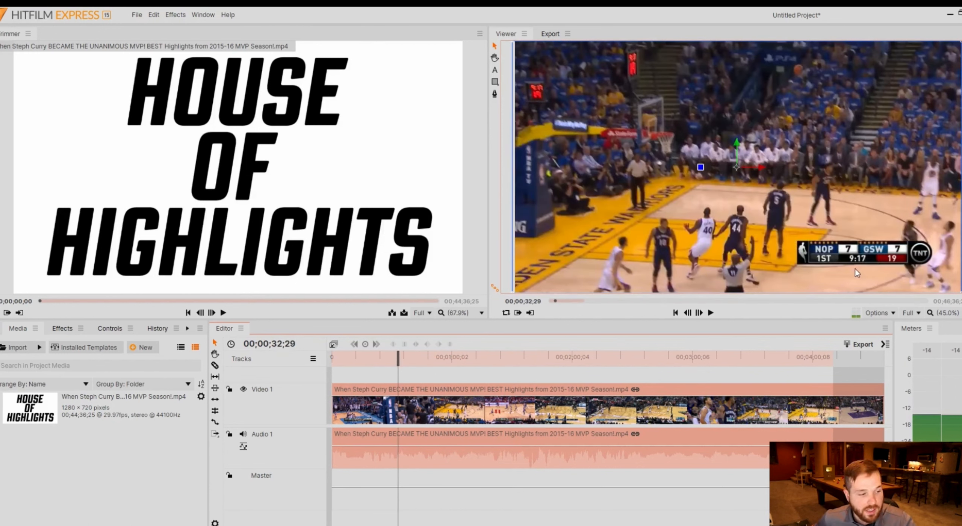
pyautogui.click(815, 183)
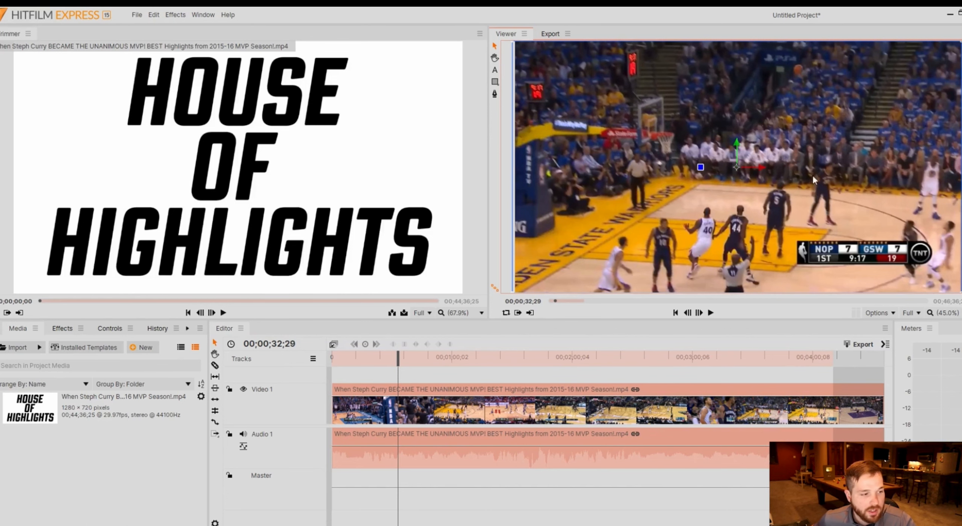
pyautogui.moveTo(961, 43); pyautogui.dragTo(961, 5)
pyautogui.moveTo(929, 80); pyautogui.dragTo(934, 120)
pyautogui.hotkey('ctrl', 'z')
pyautogui.hotkey('ctrl', 'z')
pyautogui.hotkey('ctrl', 'z')
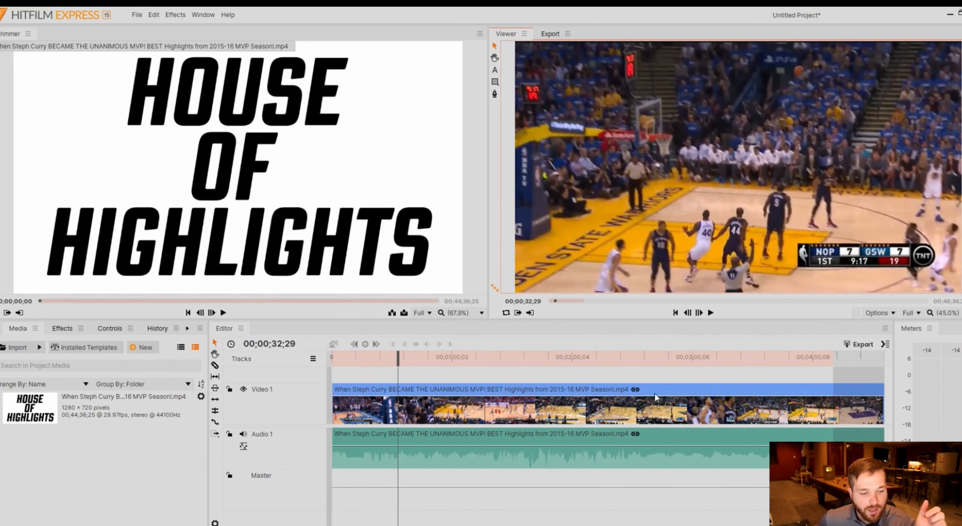
pyautogui.click(40, 352)
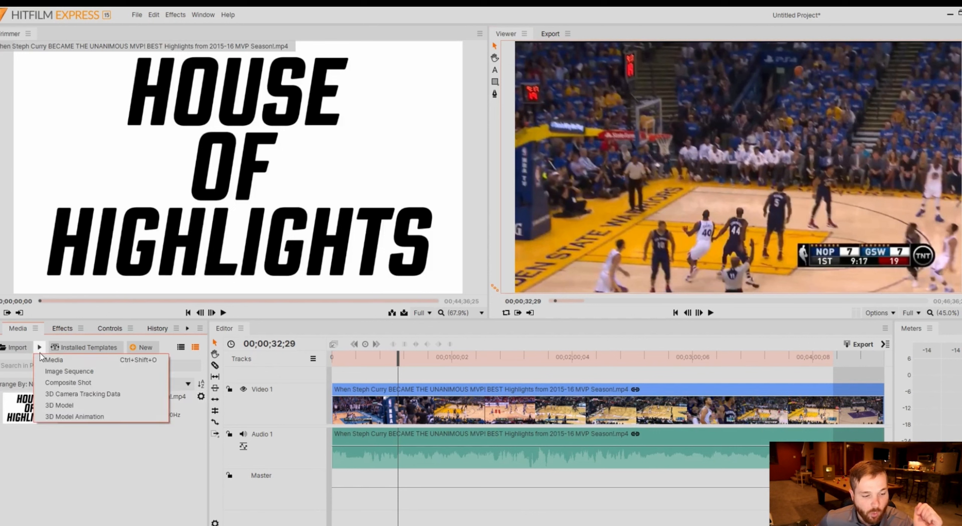
pyautogui.click(39, 353)
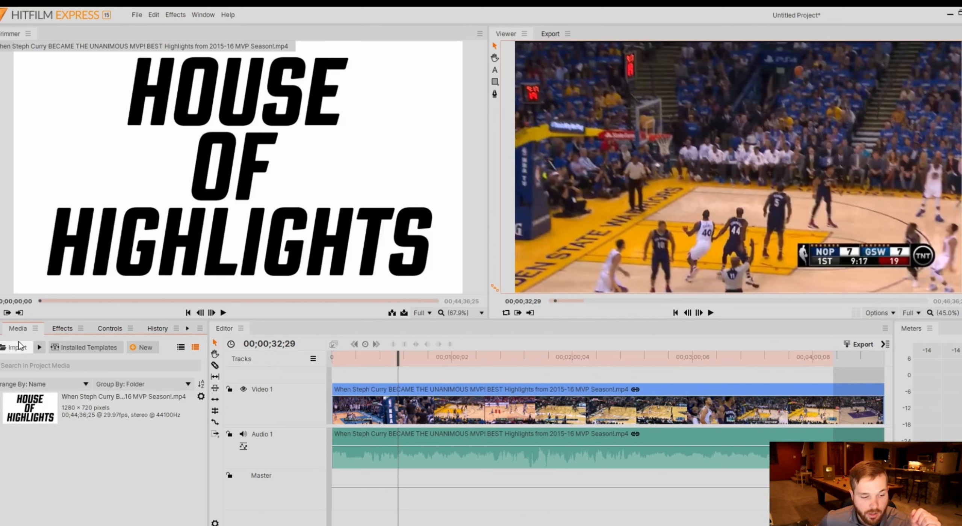
pyautogui.click(38, 348)
pyautogui.click(74, 360)
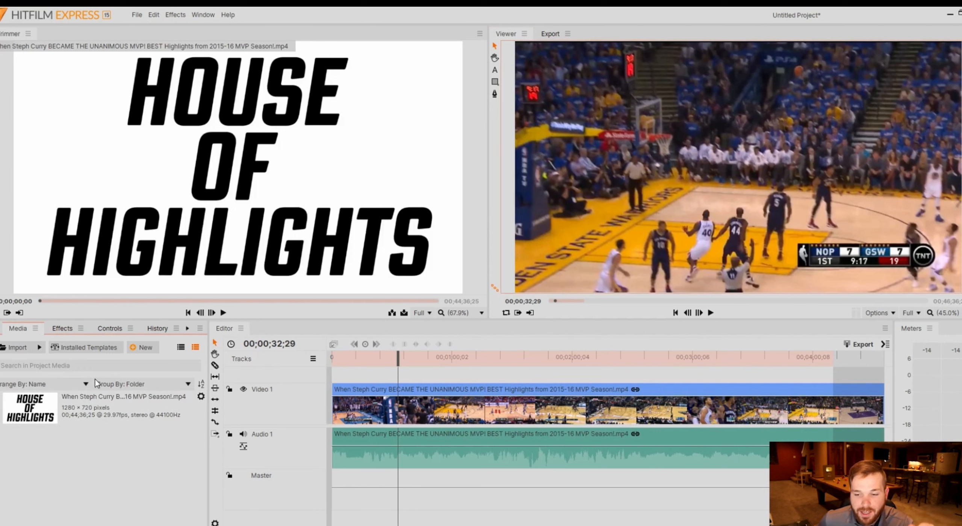
pyautogui.scroll(-1, 164, 295)
pyautogui.click(166, 290)
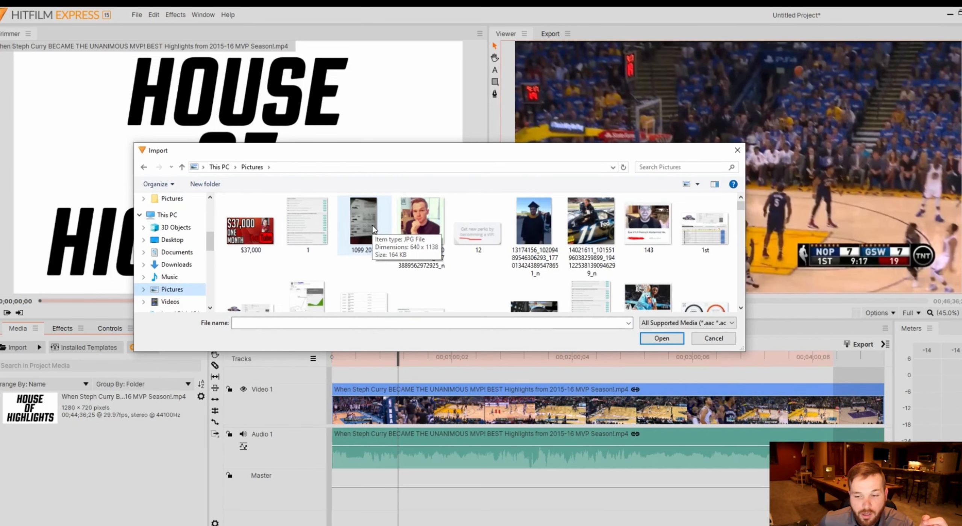
pyautogui.click(416, 236)
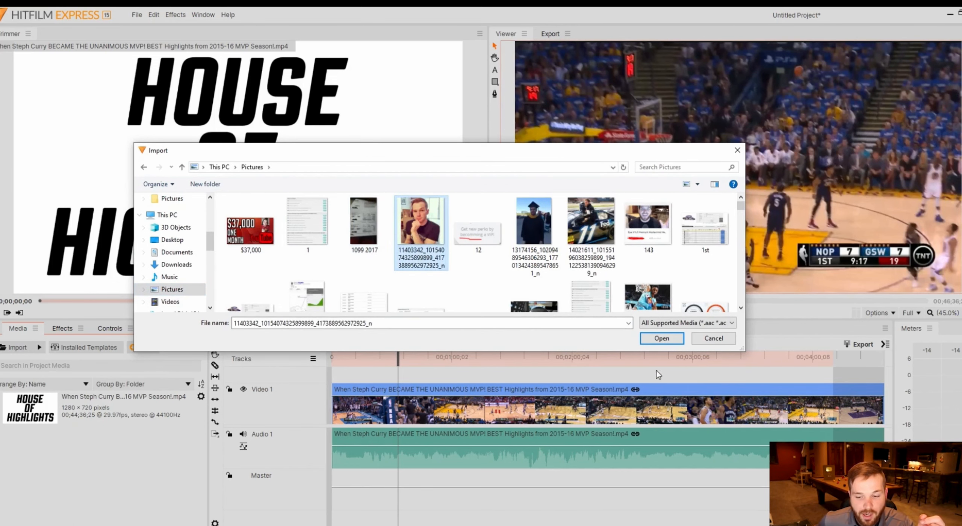
pyautogui.click(666, 342)
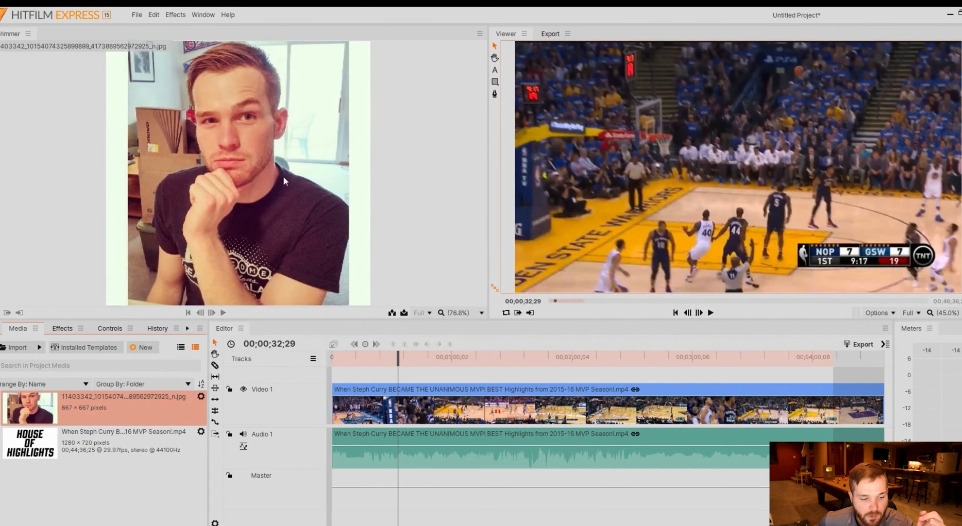
# Add the photo at 00;00;32;29 on a new track above the video and place it small in the frame's lower-right corner.
pyautogui.moveTo(33, 413); pyautogui.dragTo(399, 379)
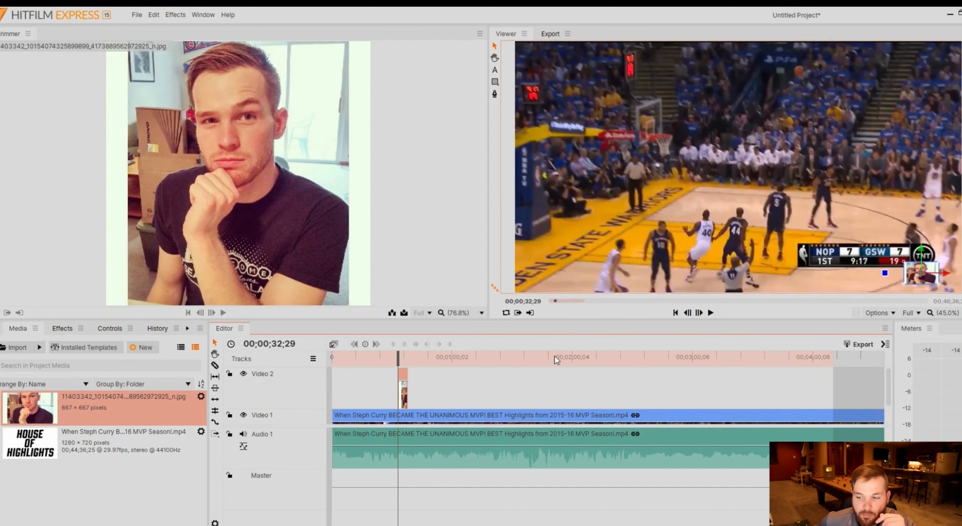
pyautogui.moveTo(911, 275); pyautogui.dragTo(928, 281)
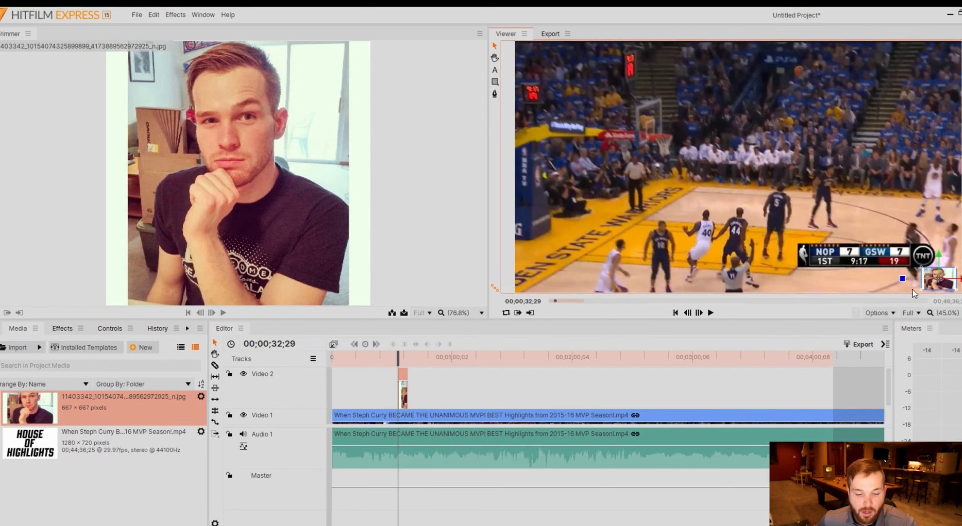
# Extend the photo clip on Video 2 in both directions so it spans the whole video from start to end.
pyautogui.moveTo(409, 398); pyautogui.dragTo(598, 389)
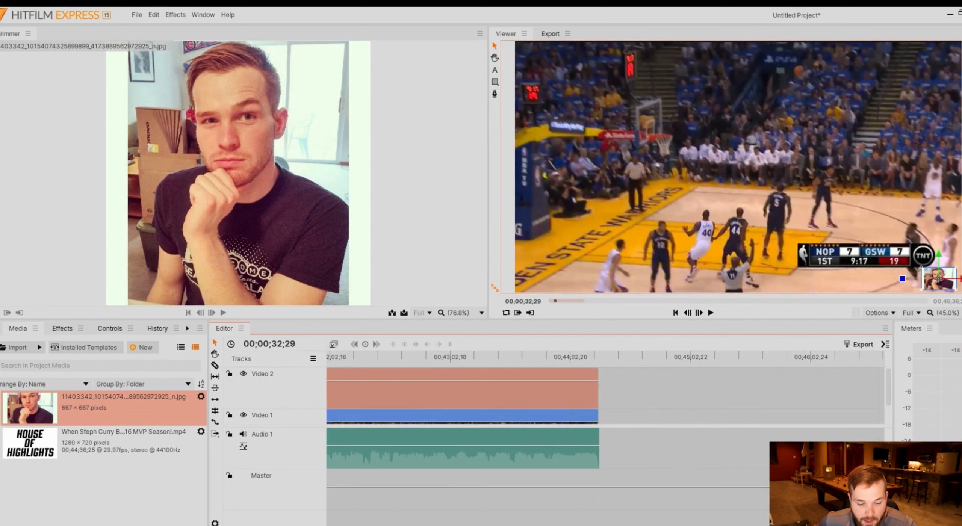
pyautogui.press('-')
pyautogui.press('-')
pyautogui.press('-')
pyautogui.press('-')
pyautogui.press('-')
pyautogui.press('-')
pyautogui.press('-')
pyautogui.press('-')
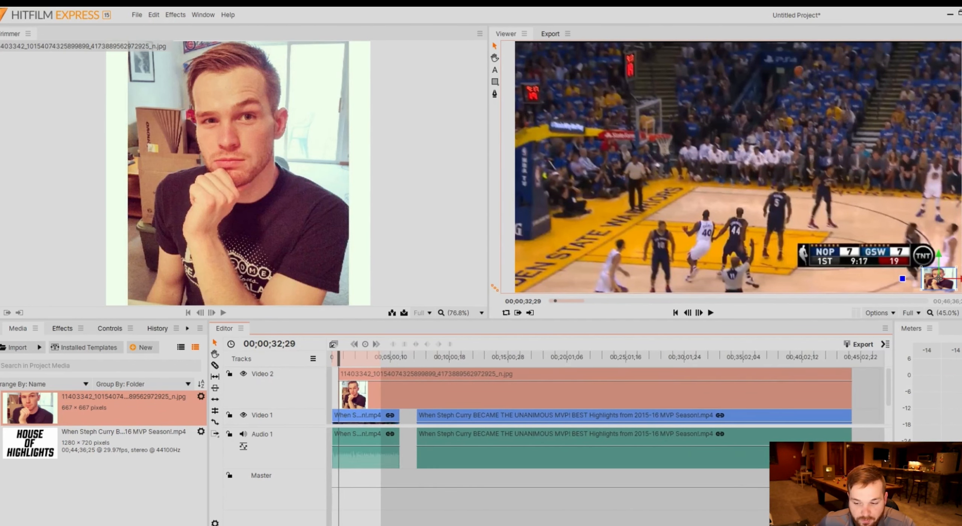
pyautogui.press('=')
pyautogui.press('=')
pyautogui.press('=')
pyautogui.press('=')
pyautogui.press('=')
pyautogui.press('=')
pyautogui.press('=')
pyautogui.press('=')
pyautogui.press('-')
pyautogui.press('-')
pyautogui.press('-')
pyautogui.press('-')
pyautogui.press('-')
pyautogui.press('-')
pyautogui.press('-')
pyautogui.press('-')
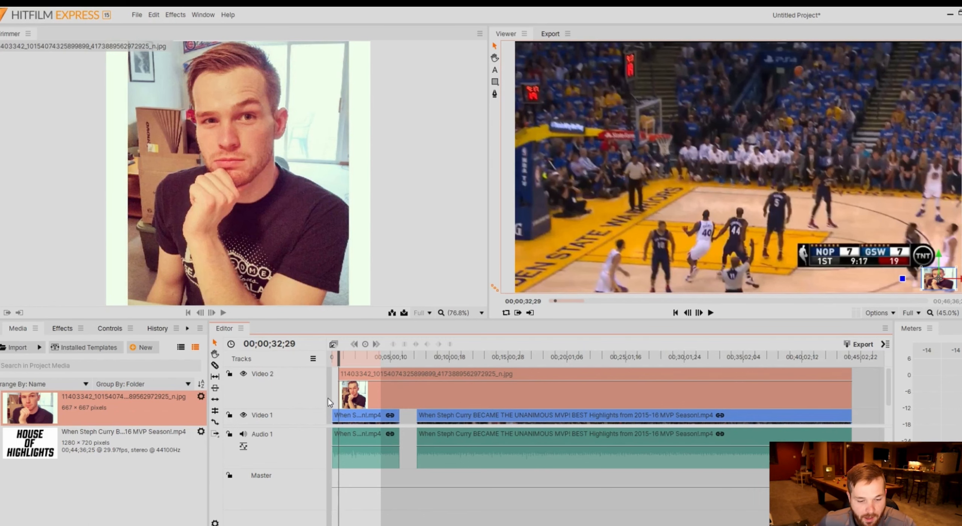
pyautogui.moveTo(336, 391); pyautogui.dragTo(329, 392)
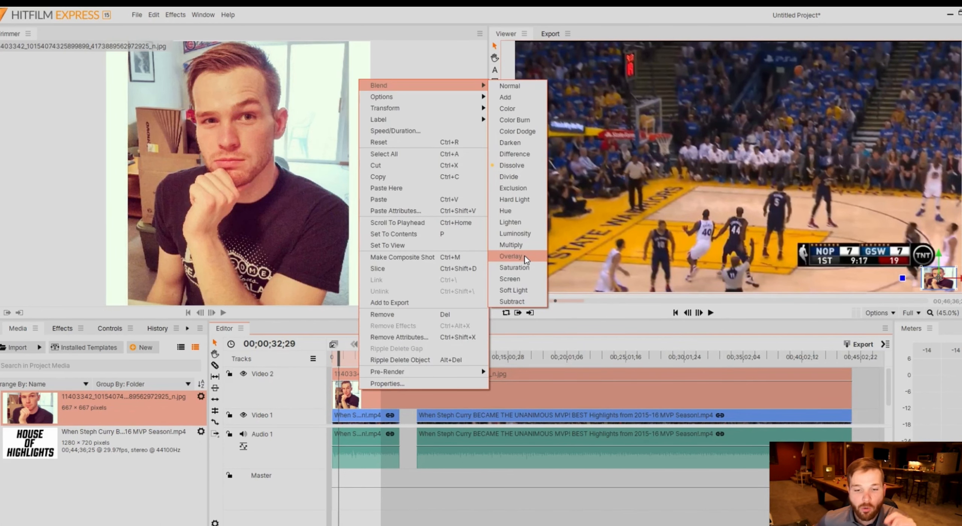
# Set the photo's blend mode to Overlay and nudge it further into the frame's lower-right corner.
pyautogui.rightClick(343, 389)
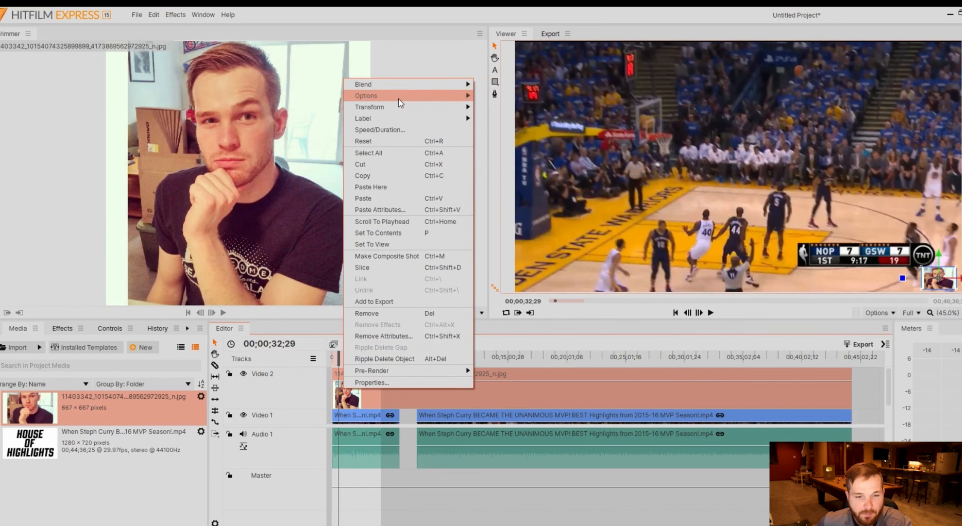
pyautogui.moveTo(396, 84)
pyautogui.click(511, 257)
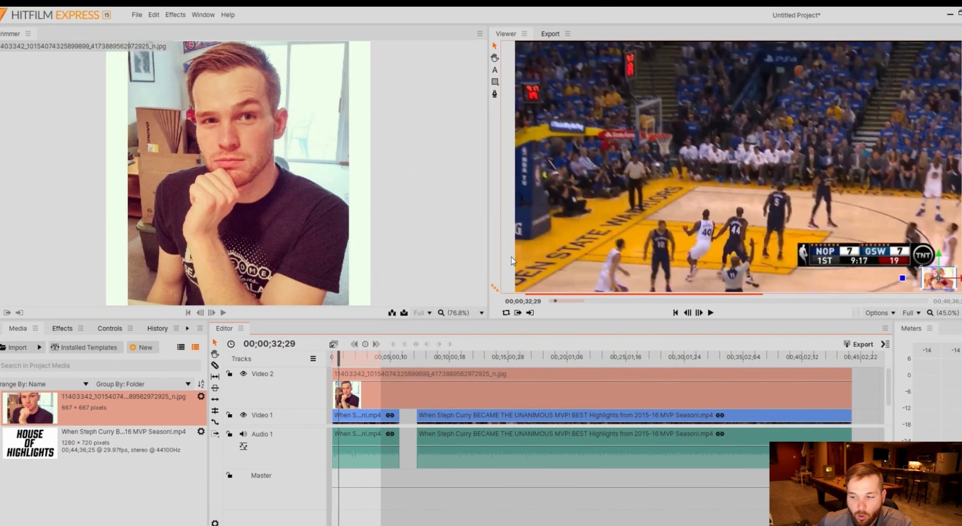
pyautogui.moveTo(929, 281); pyautogui.dragTo(933, 286)
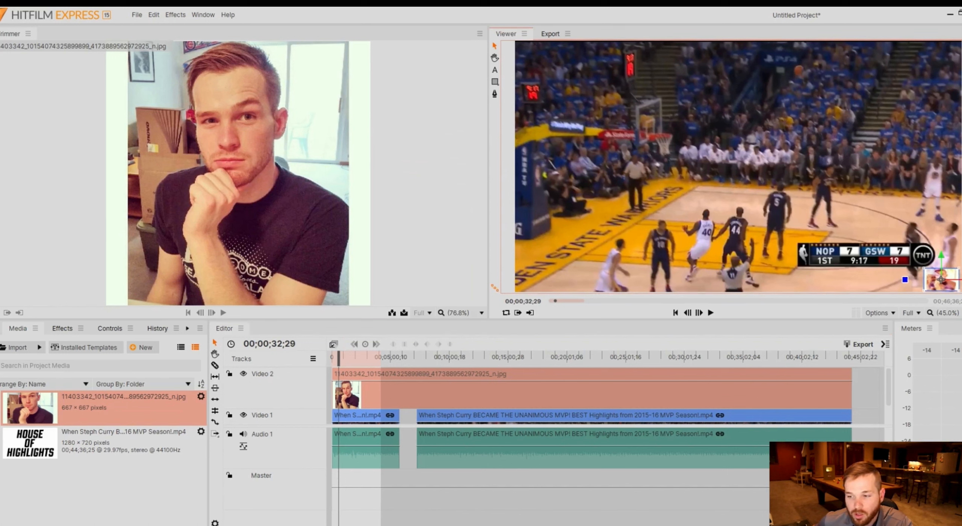
pyautogui.click(930, 245)
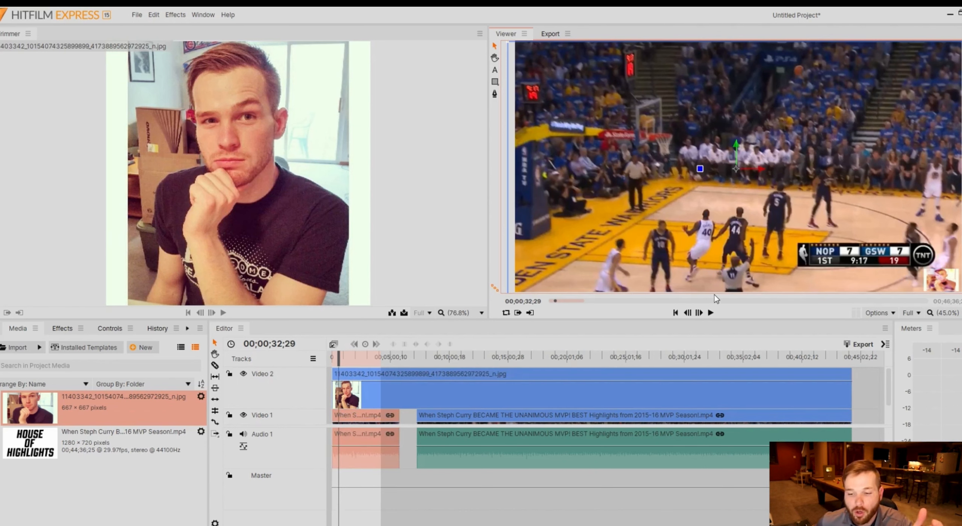
pyautogui.click(711, 311)
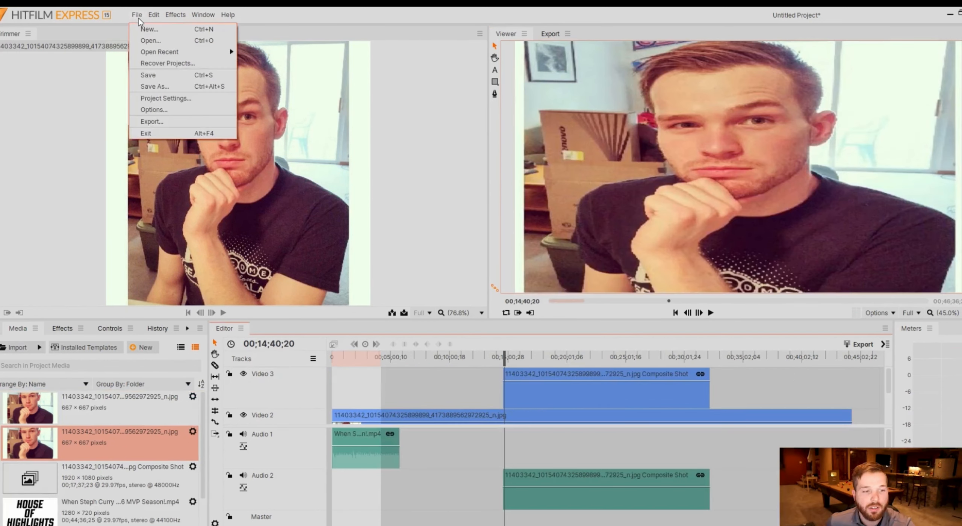
# Undo the recent edits back to before the composite shots were made, and briefly play the restored edit from 00;08;34;16.
pyautogui.click(293, 8)
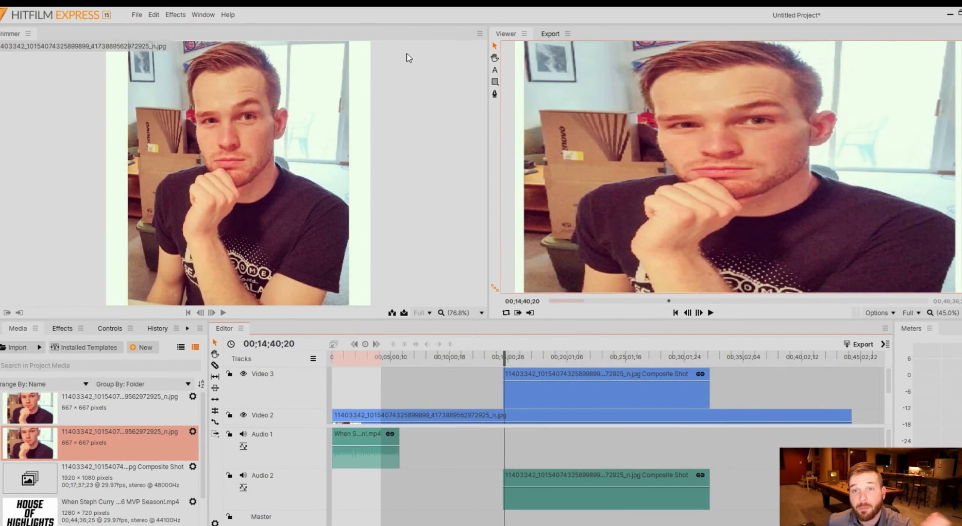
pyautogui.click(150, 16)
pyautogui.click(165, 29)
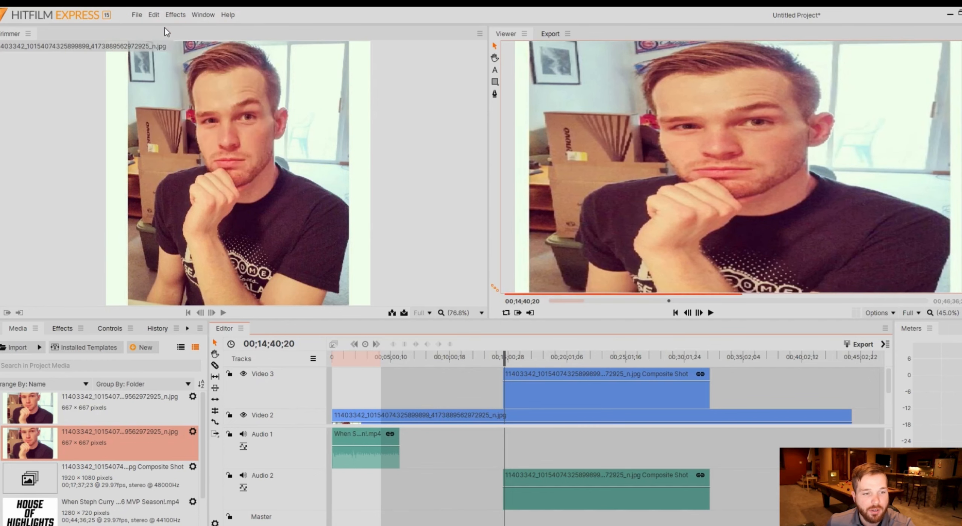
pyautogui.click(156, 15)
pyautogui.click(162, 29)
pyautogui.click(156, 15)
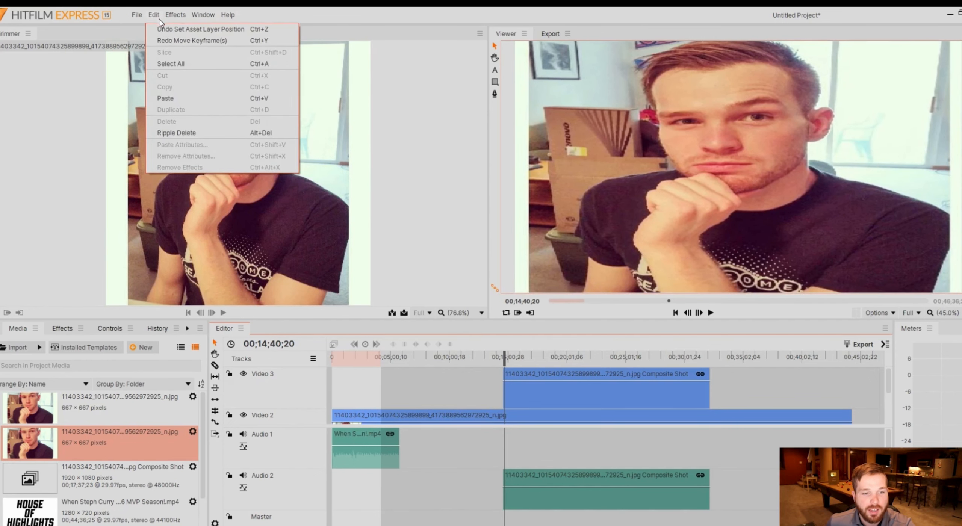
pyautogui.click(270, 30)
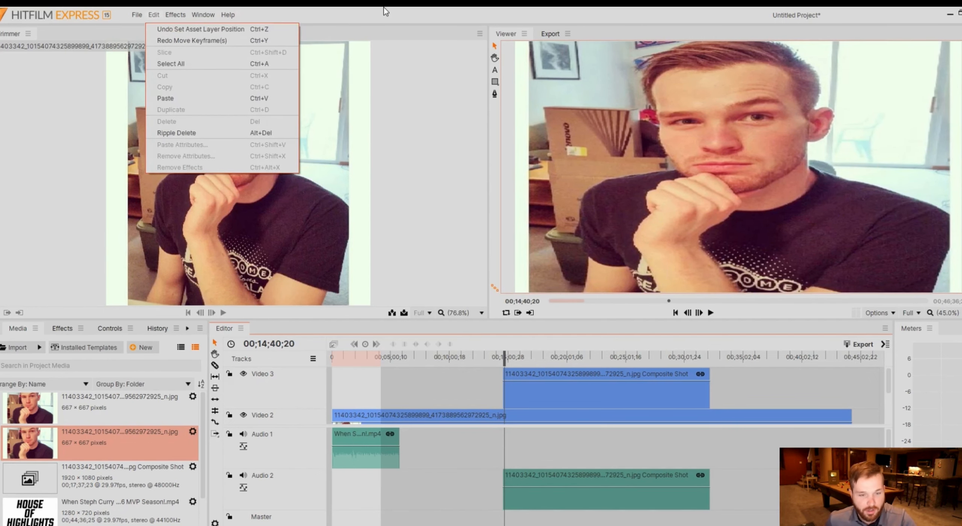
pyautogui.hotkey('ctrl', 'z')
pyautogui.hotkey('ctrl', 'z')
pyautogui.hotkey('ctrl', 'z')
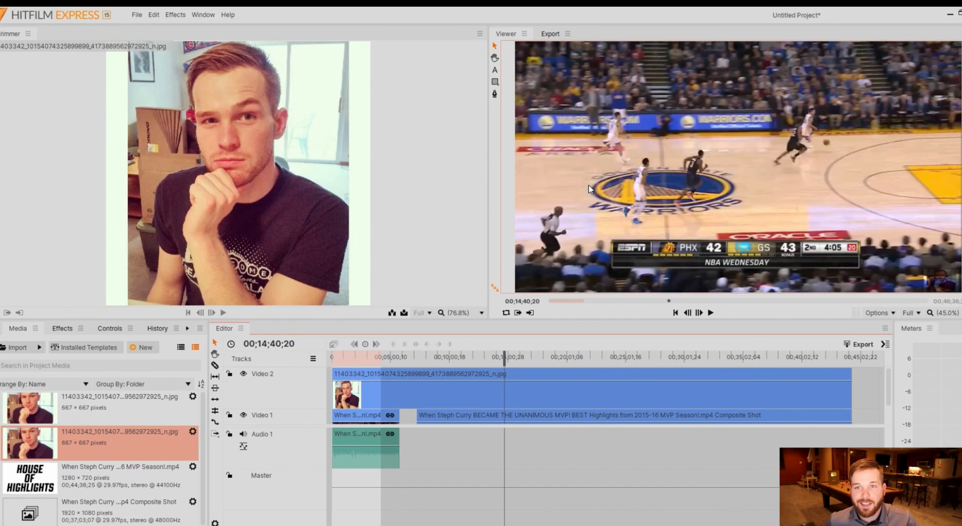
pyautogui.hotkey('ctrl', 'z')
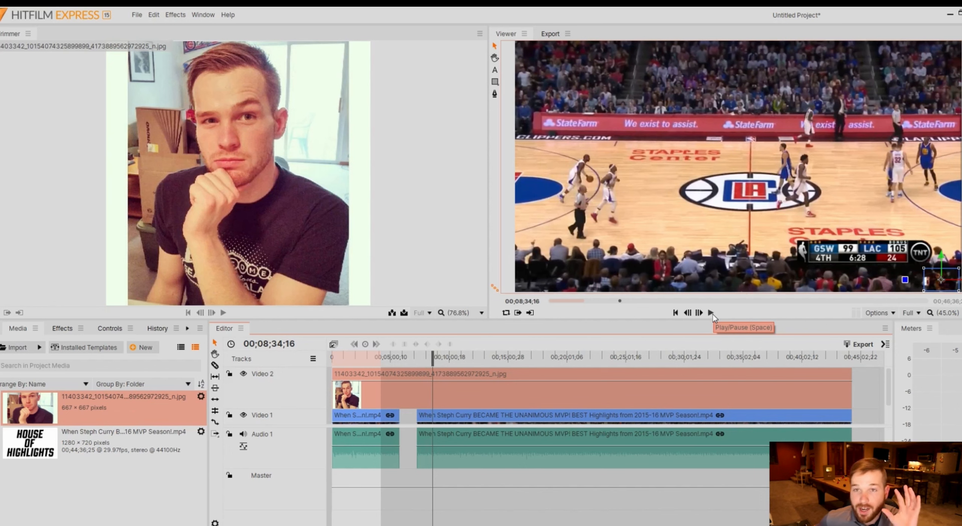
pyautogui.click(710, 313)
pyautogui.click(711, 313)
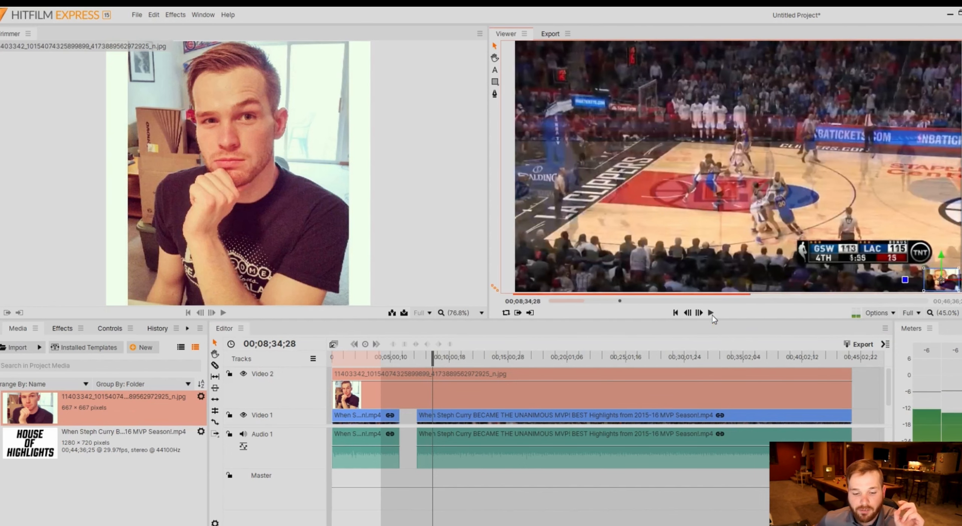
# Unlink the video and audio of the long second clip on Video 1.
pyautogui.rightClick(547, 389)
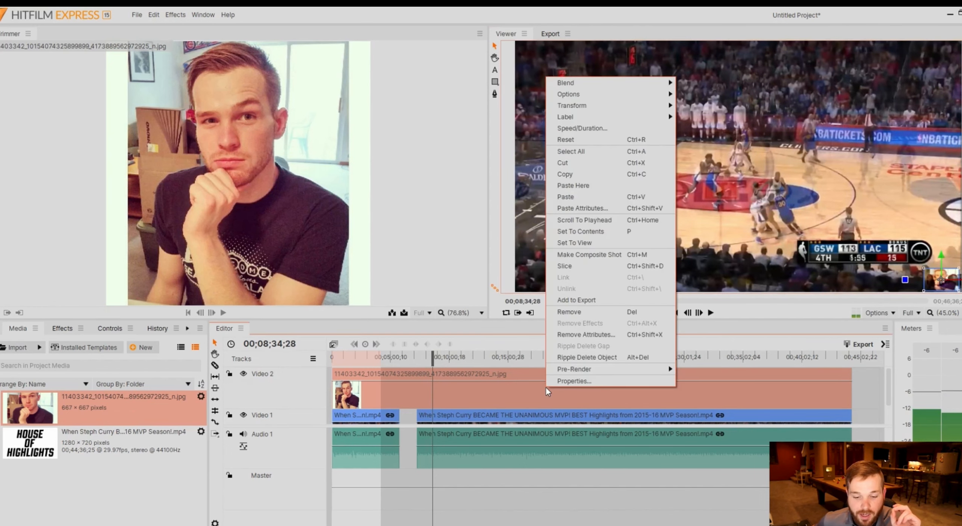
pyautogui.rightClick(505, 415)
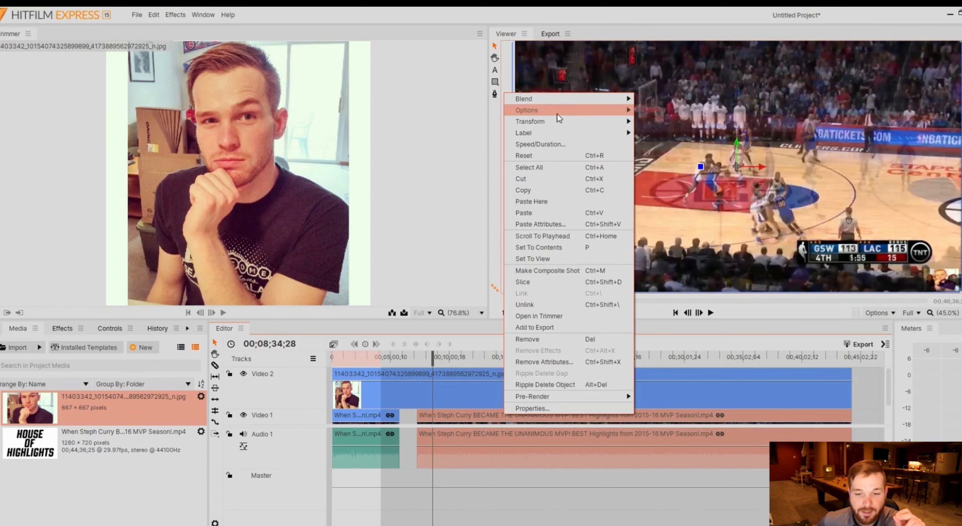
pyautogui.click(577, 305)
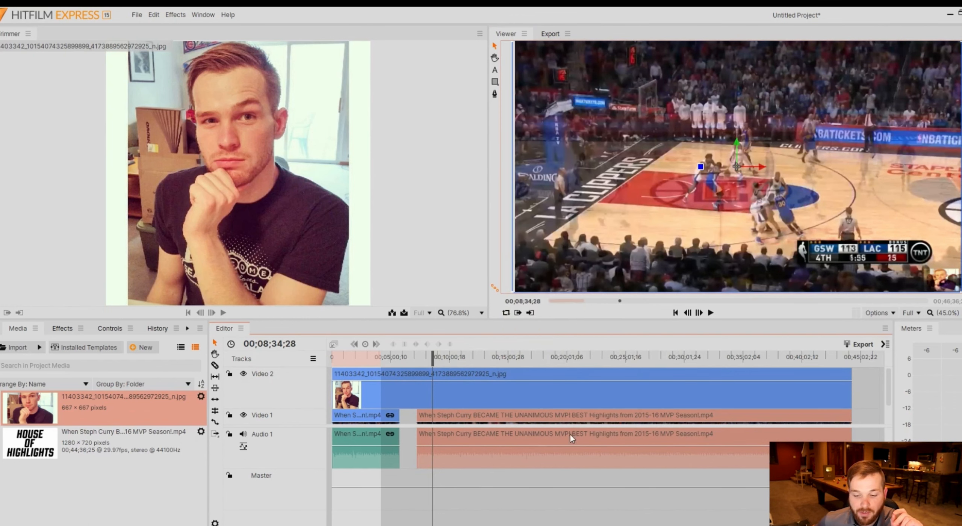
pyautogui.click(558, 385)
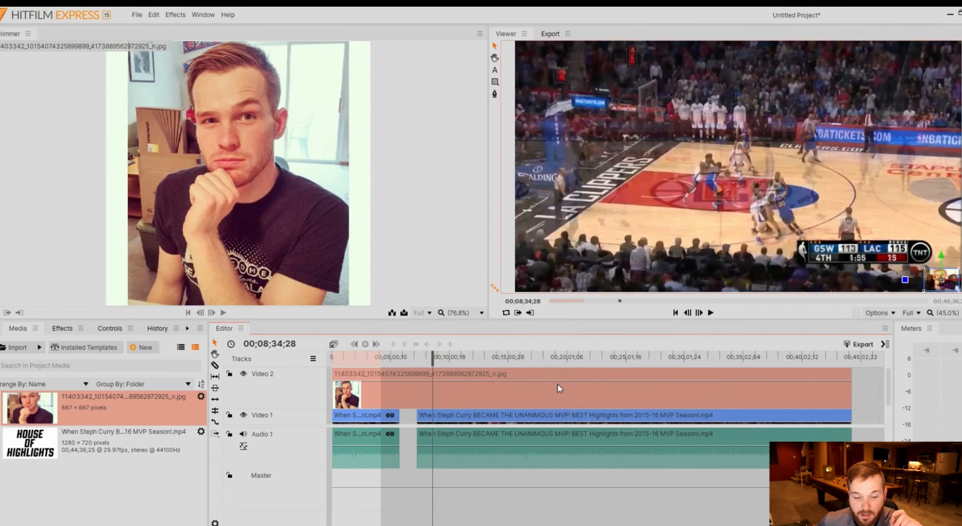
# Remove the unlinked audio of the long second clip from Audio 1 and briefly play the edit without it.
pyautogui.click(556, 417)
pyautogui.click(558, 439)
pyautogui.click(552, 417)
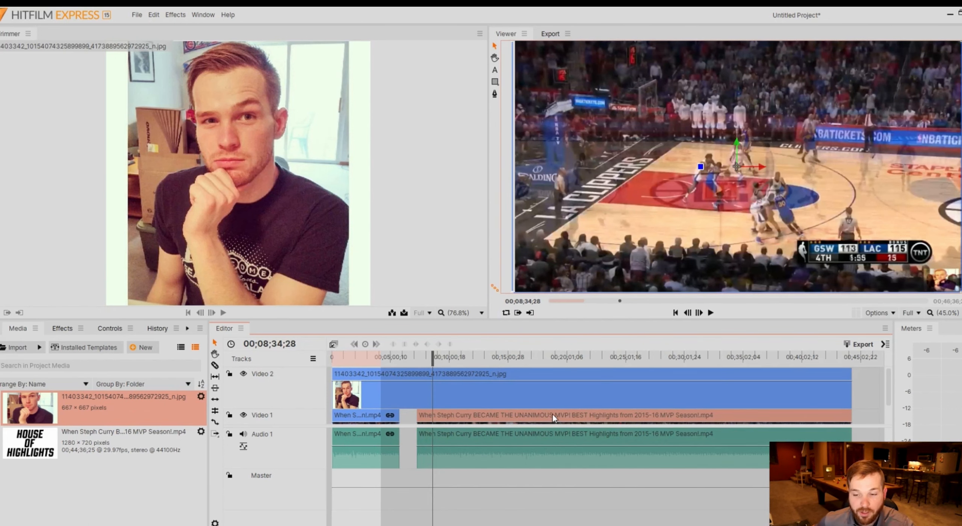
pyautogui.click(552, 433)
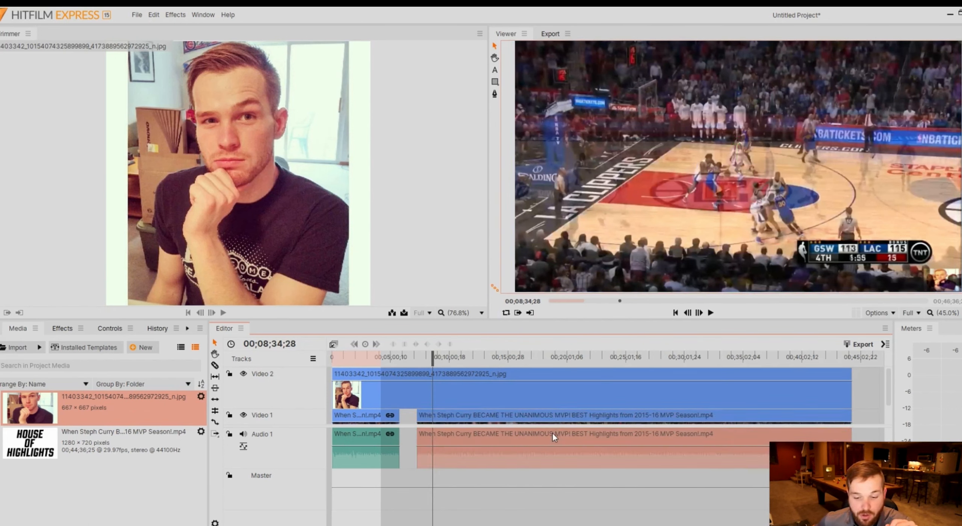
pyautogui.rightClick(555, 445)
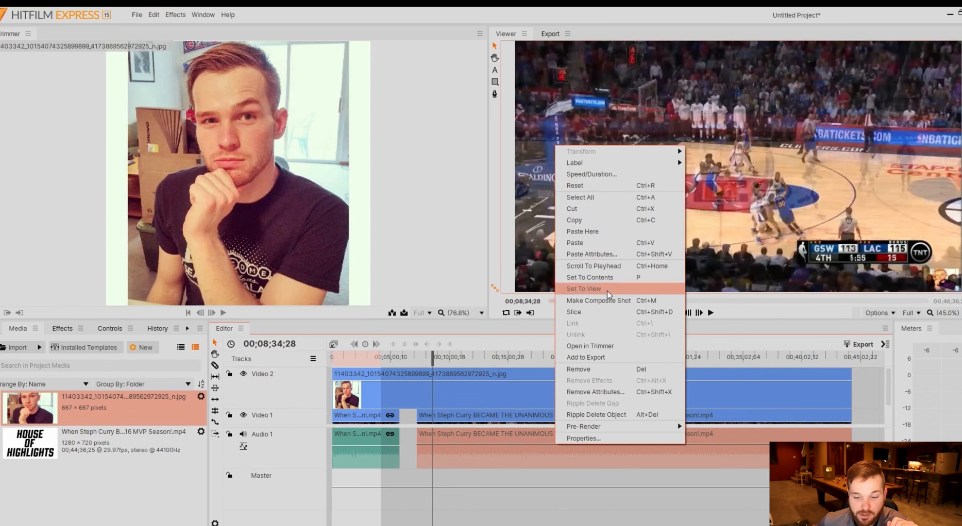
pyautogui.click(610, 376)
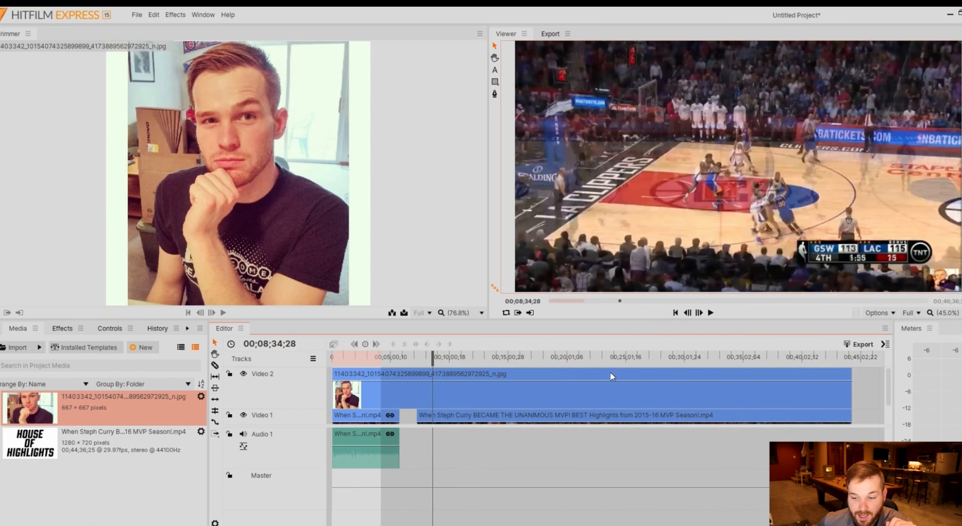
pyautogui.click(709, 314)
pyautogui.click(710, 315)
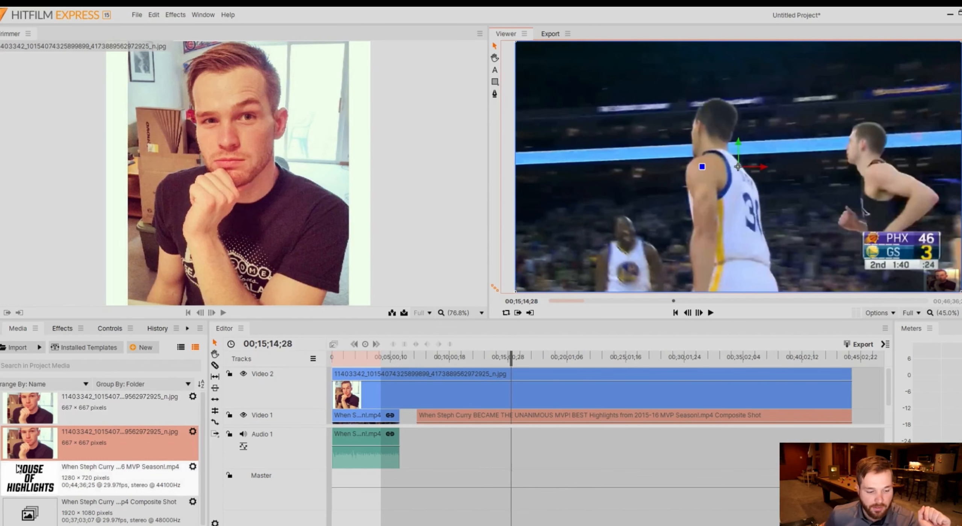
# Add the photo on a new track above Video 2 around 00;15;14;28, enlarge it to fill the frame, and play it briefly.
pyautogui.moveTo(74, 439); pyautogui.dragTo(710, 376)
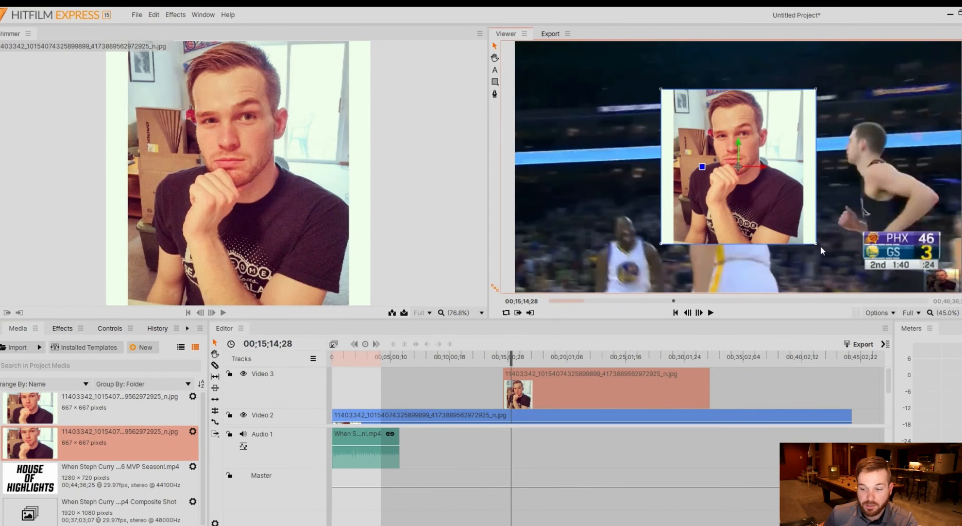
pyautogui.moveTo(816, 244); pyautogui.dragTo(955, 318)
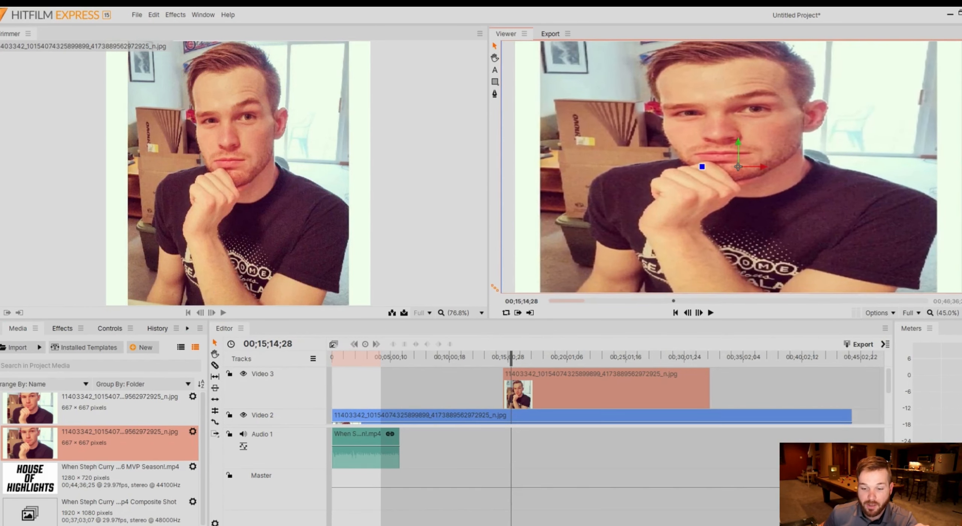
pyautogui.click(710, 316)
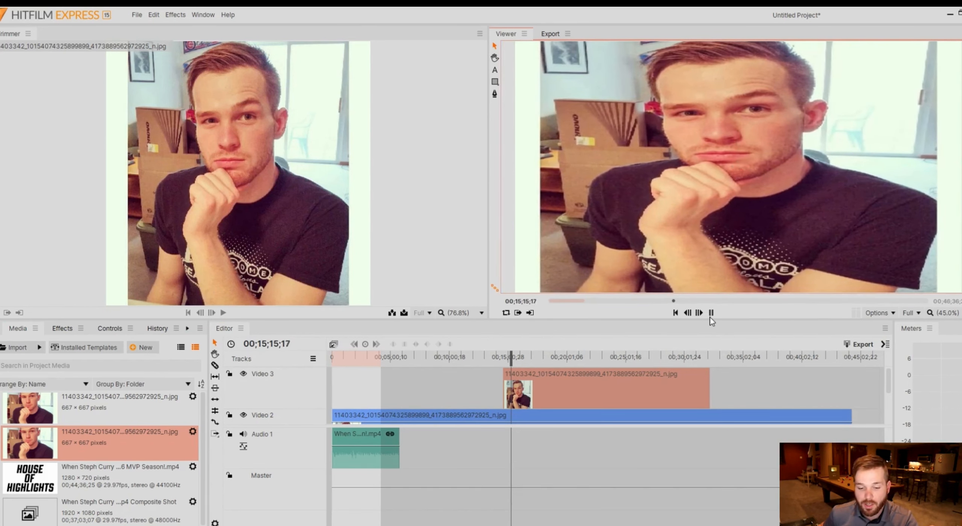
pyautogui.click(709, 316)
# Make a composite shot from the Video 3 photo clip, with properties from Editor Sequence and transforms set to Move with Clip.
pyautogui.click(593, 389)
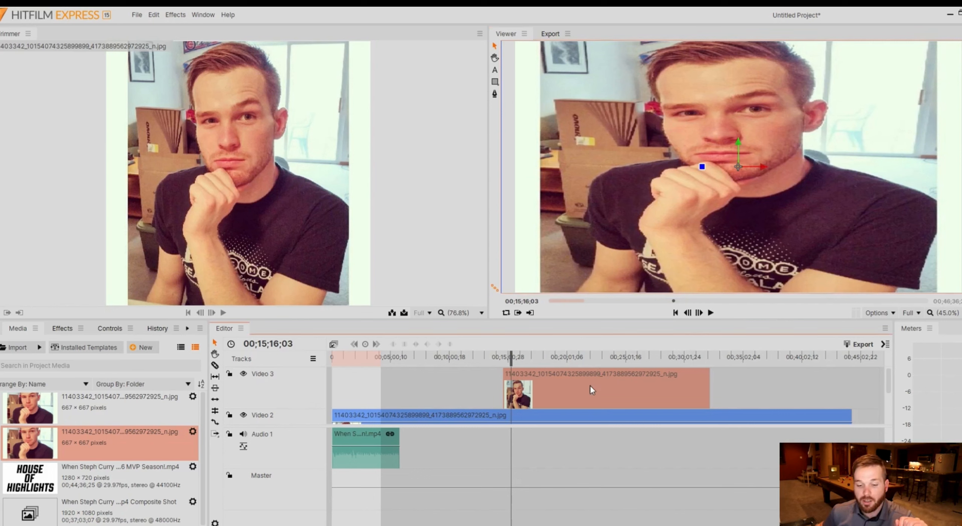
pyautogui.click(580, 404)
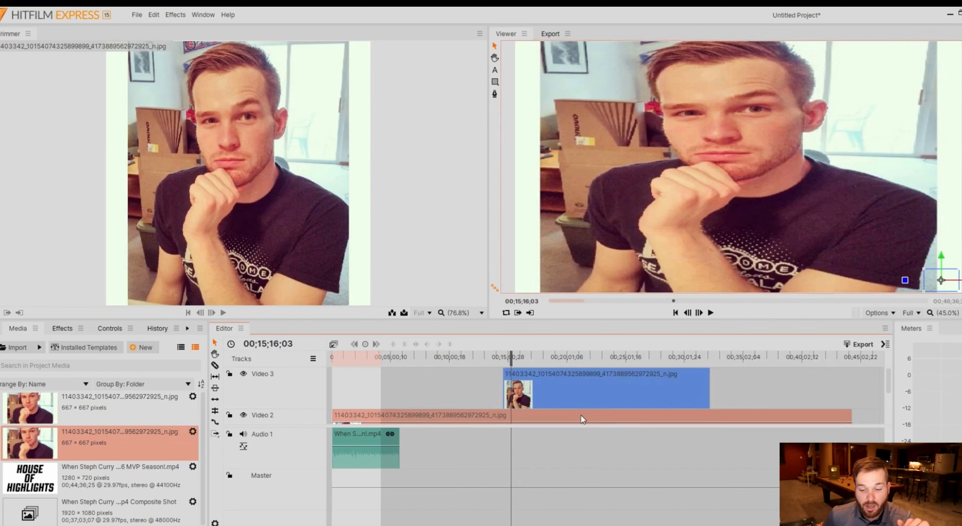
pyautogui.click(581, 415)
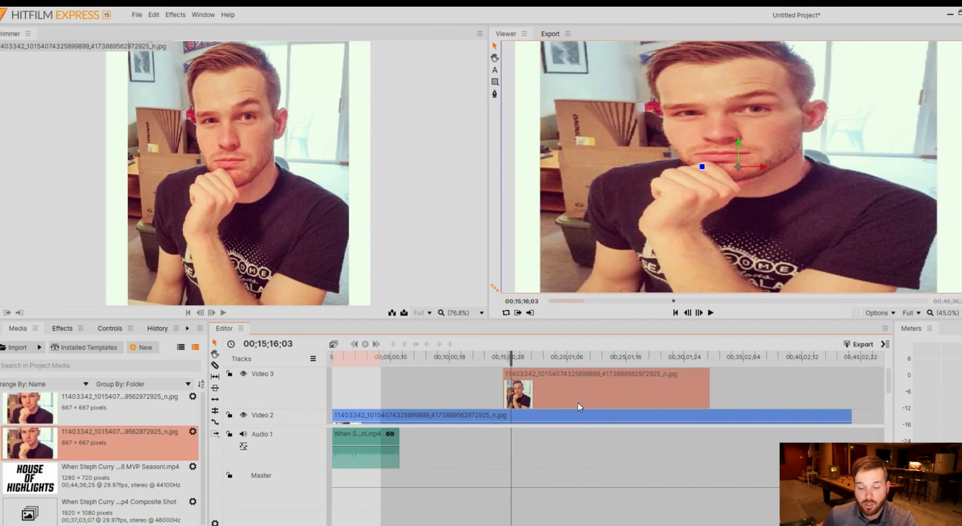
pyautogui.rightClick(577, 399)
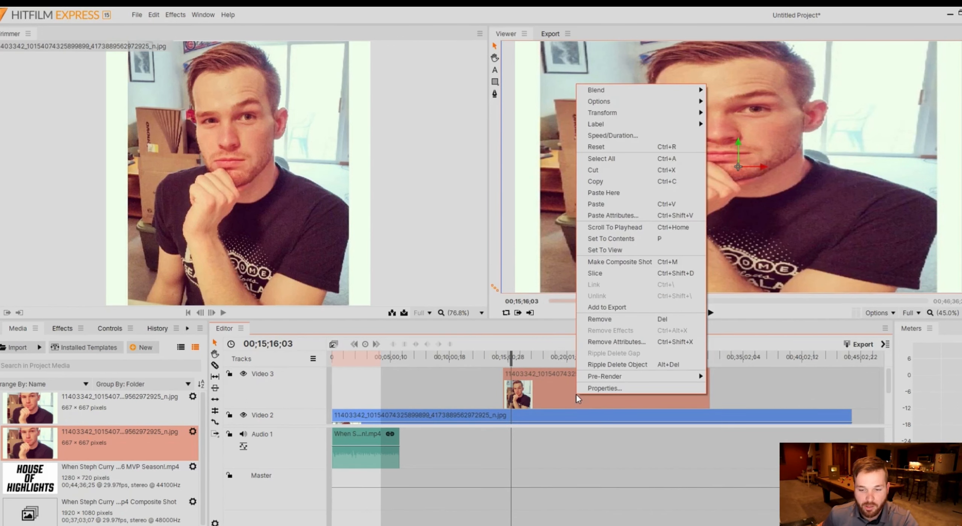
pyautogui.click(620, 261)
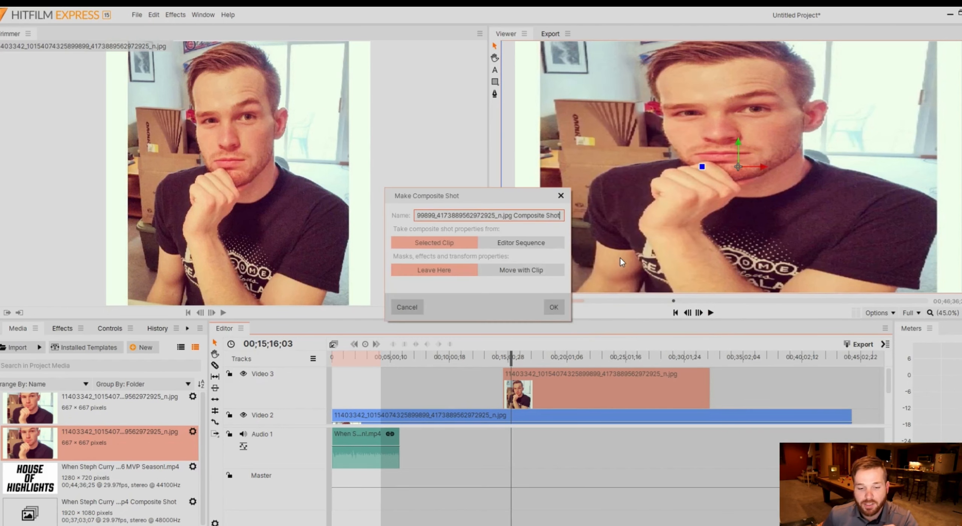
pyautogui.click(527, 242)
pyautogui.click(512, 267)
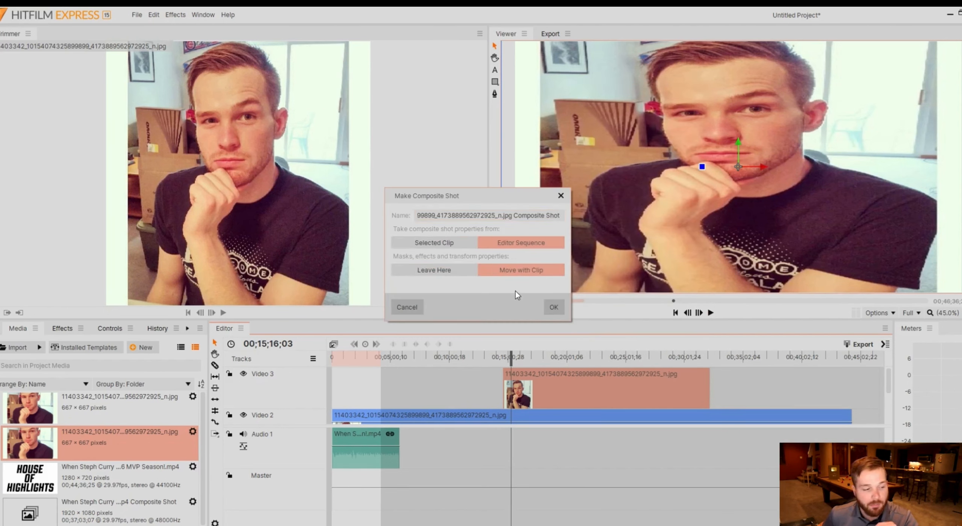
pyautogui.click(546, 309)
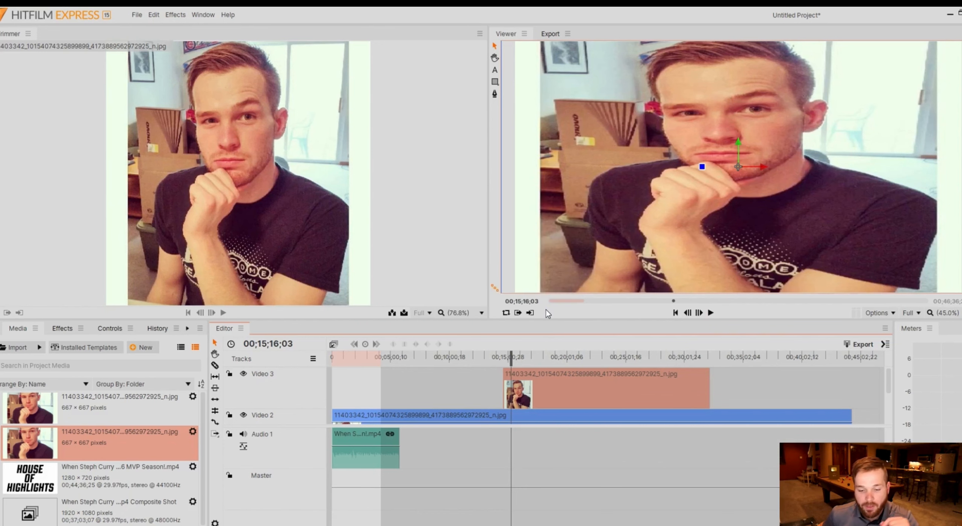